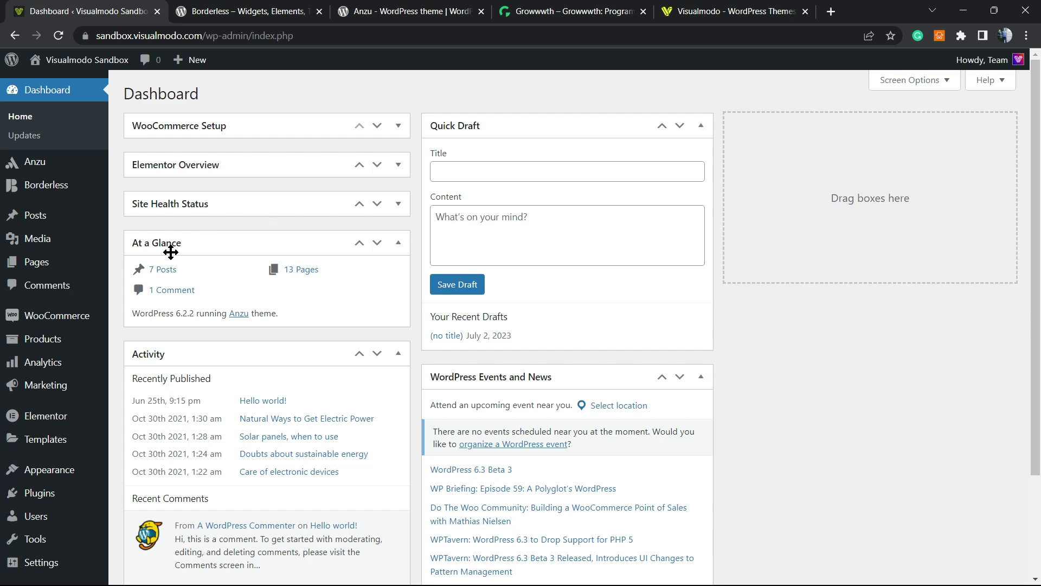
scroll(57, 350, "down", 2)
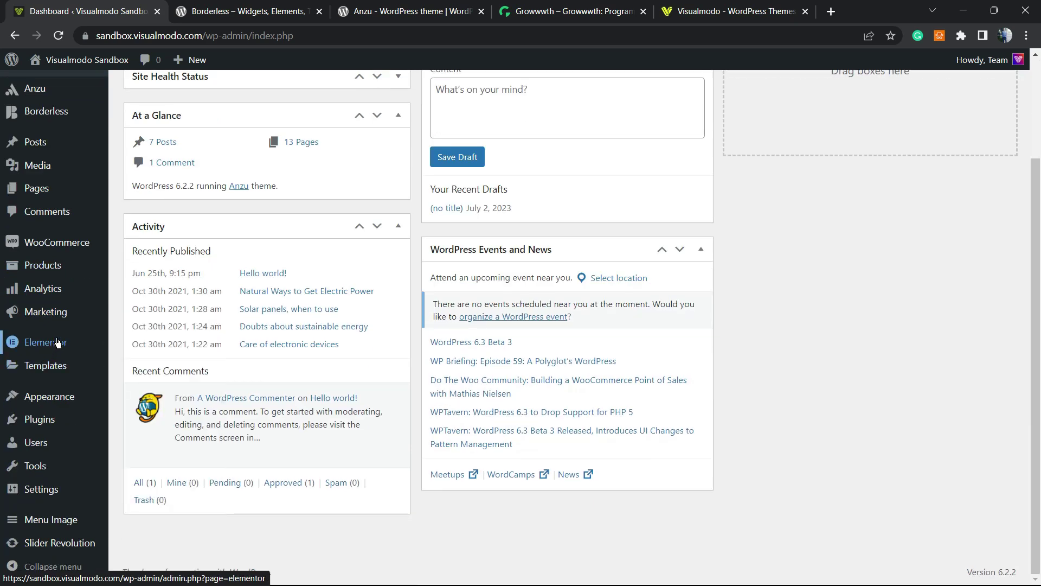
mouse_move(45, 438)
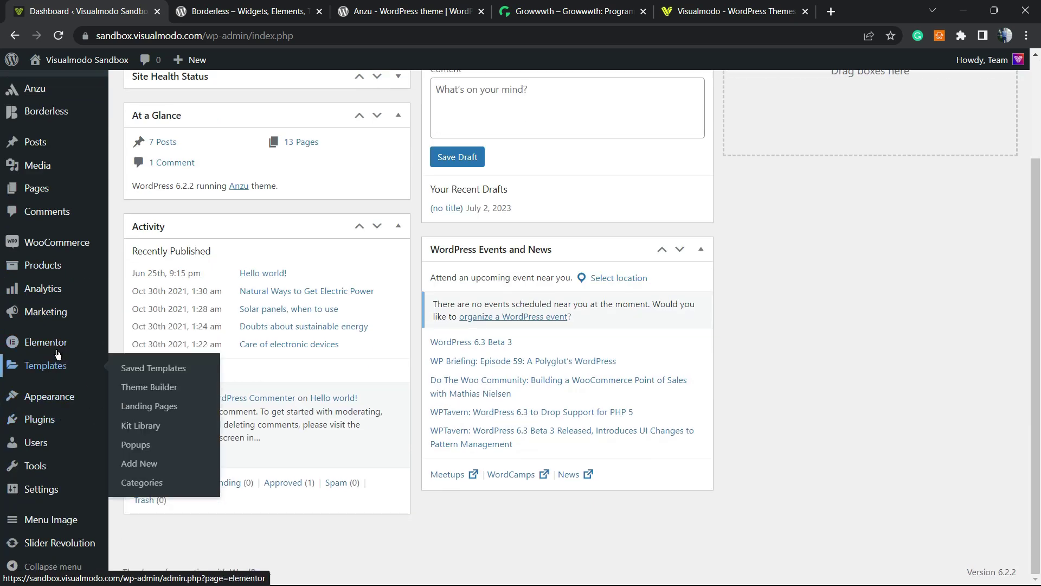
scroll(164, 346, "up", 2)
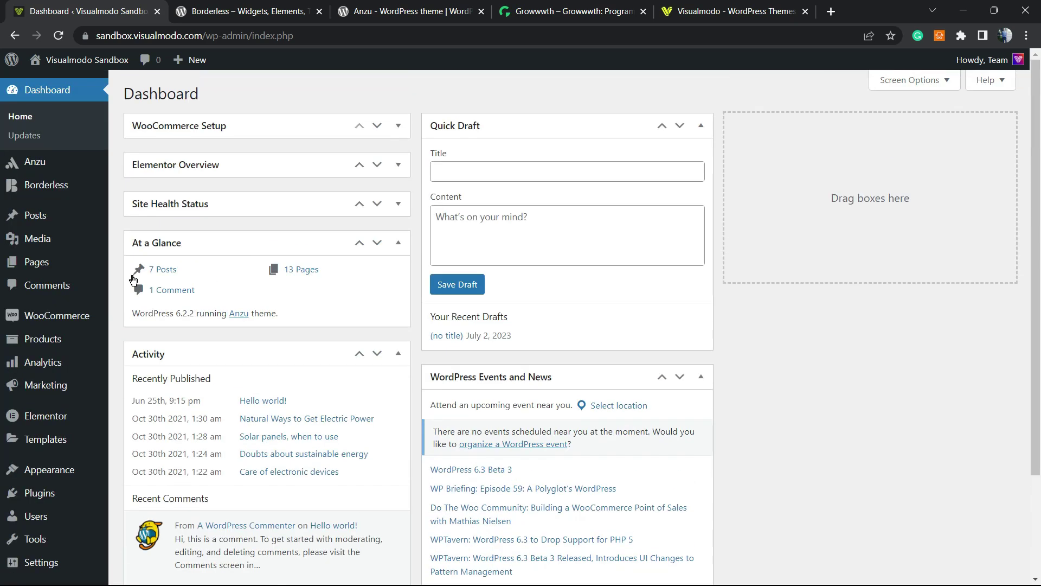
mouse_move(37, 188)
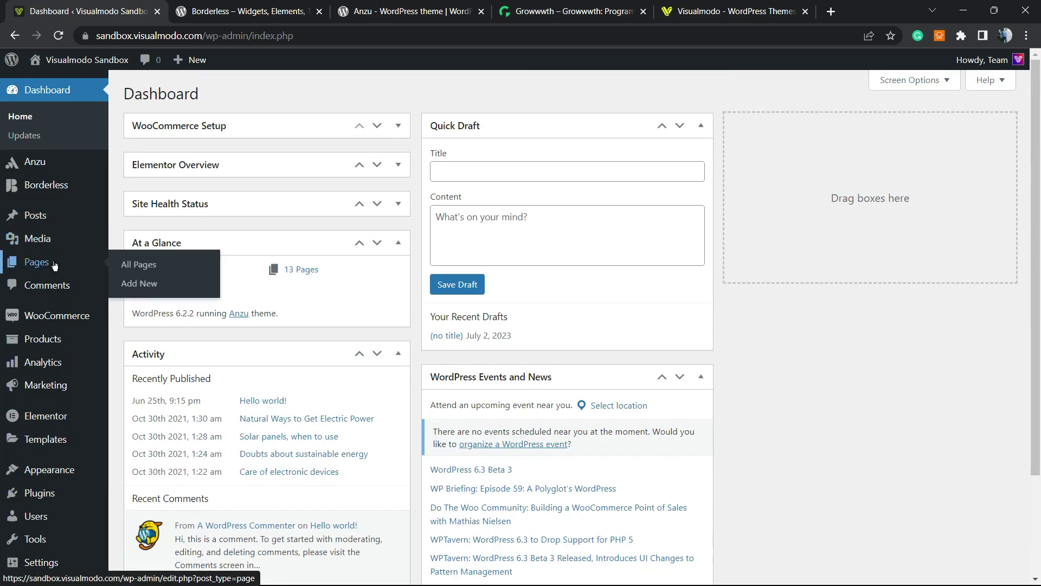
Create a new page and load it in the Elementor editor as Elementor #341.
left_click(155, 289)
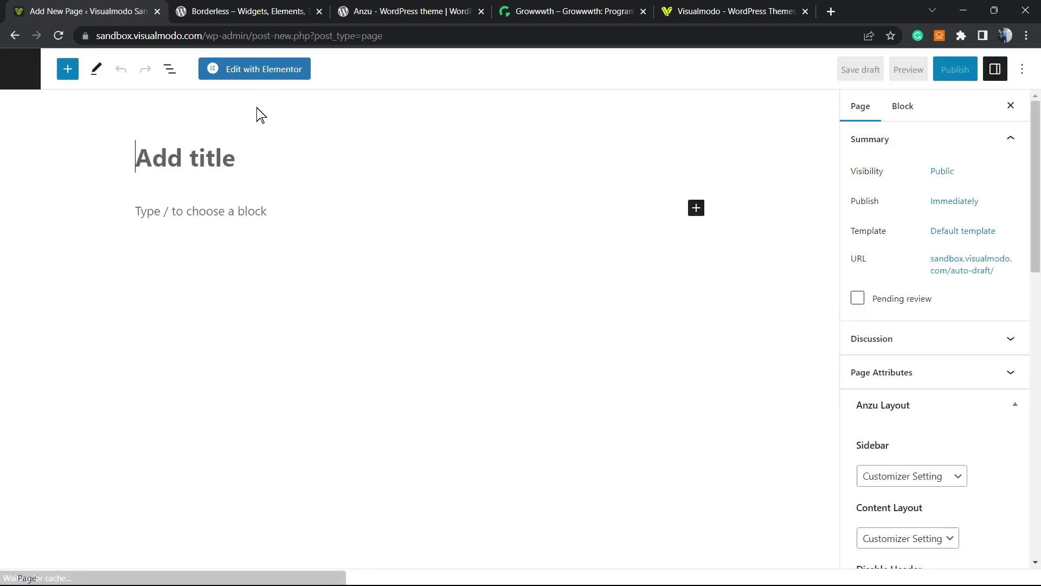
left_click(275, 75)
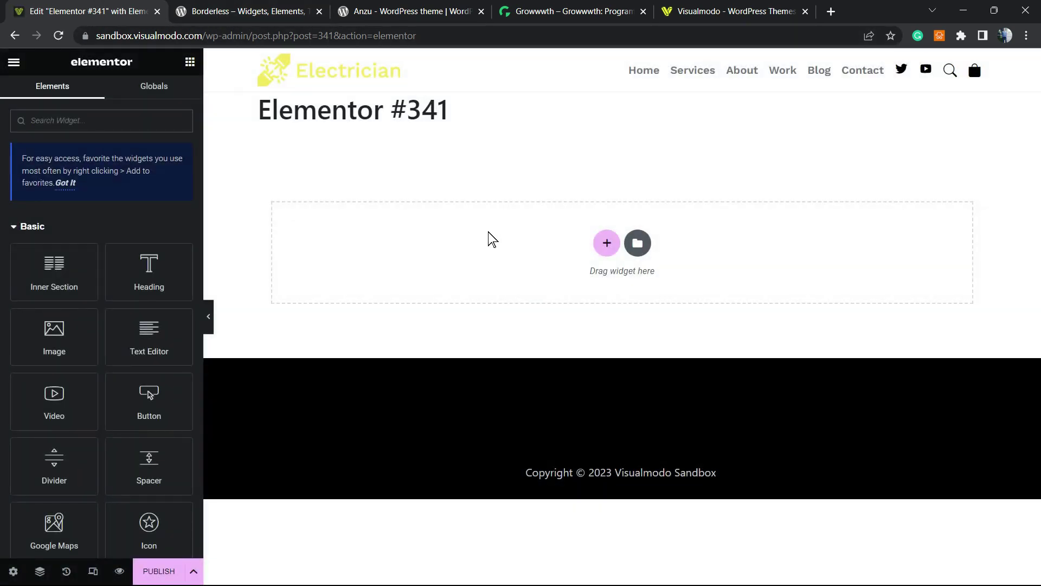
Edit the Home page with Elementor in a new tab, then return to the Elementor #341 editor.
right_click(641, 76)
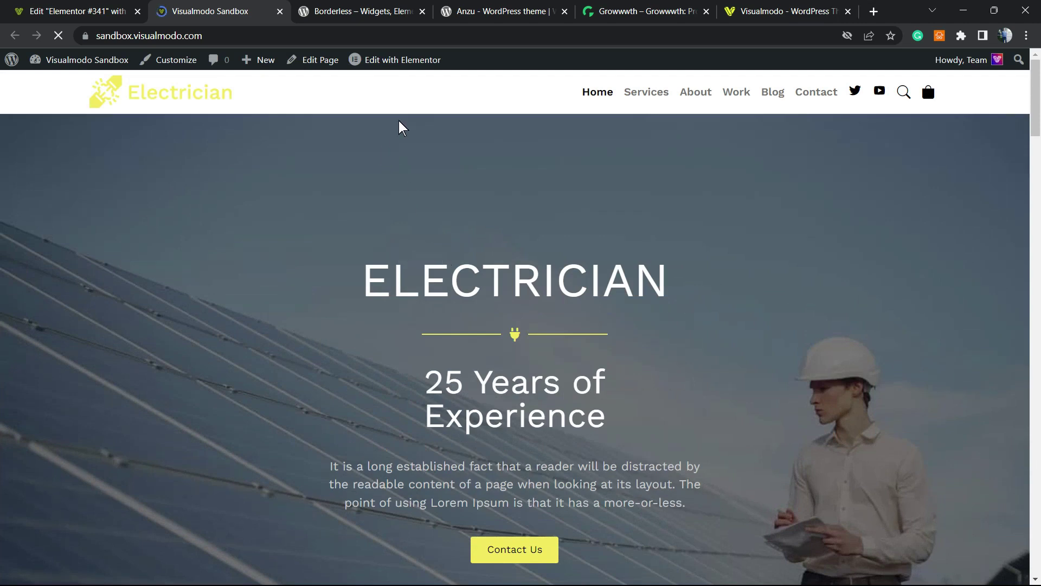
left_click(383, 68)
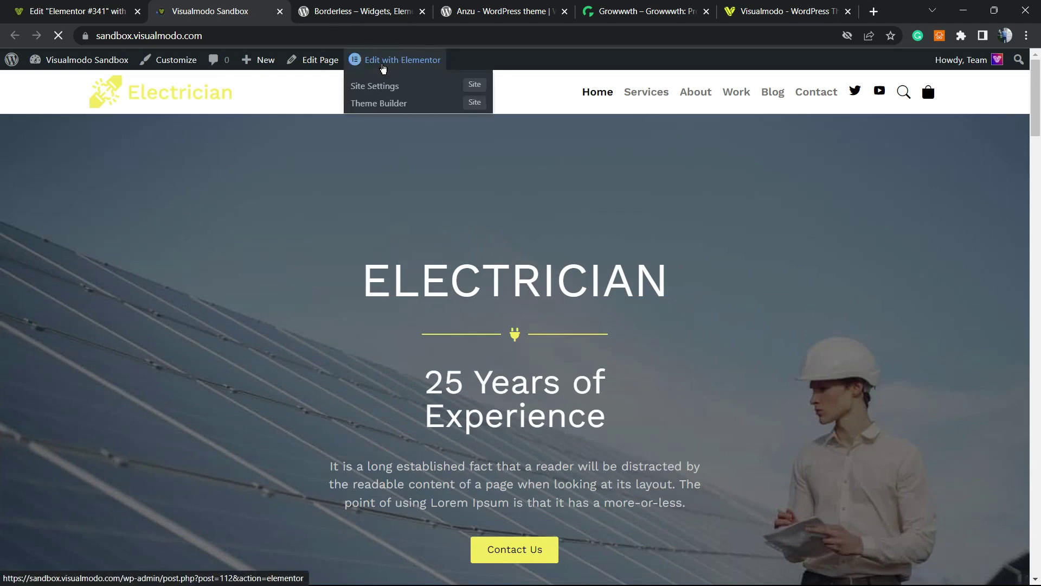
left_click(382, 69)
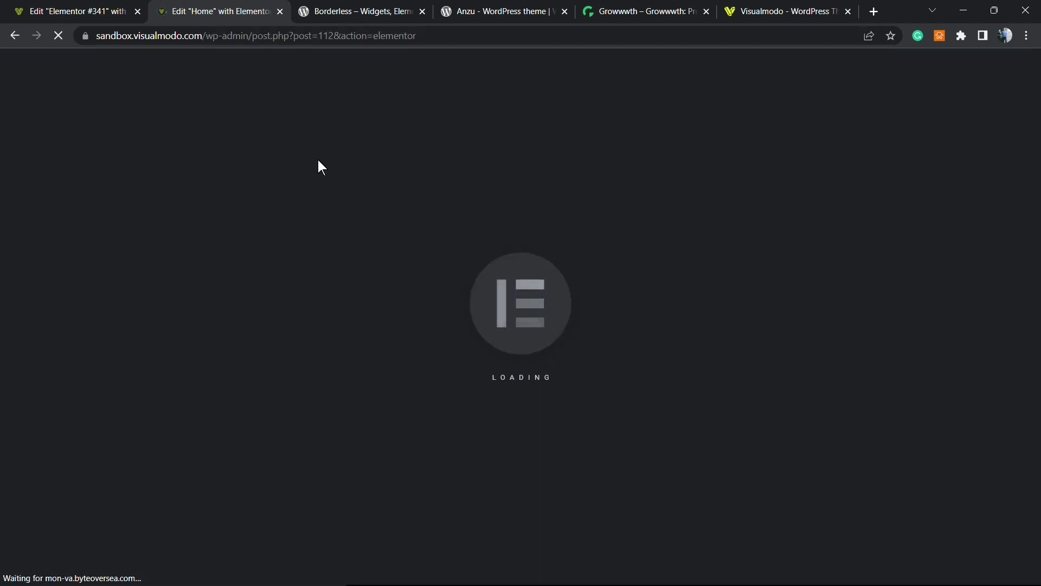
left_click(73, 12)
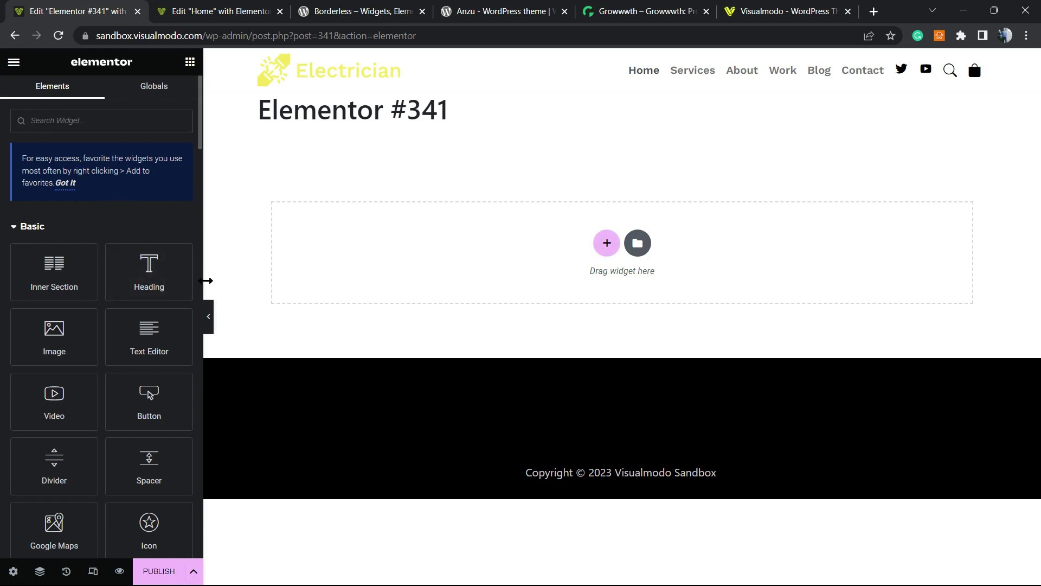
Widen the widget panel and drop an Image Carousel widget into the empty section.
left_click_drag(203, 281, 232, 282)
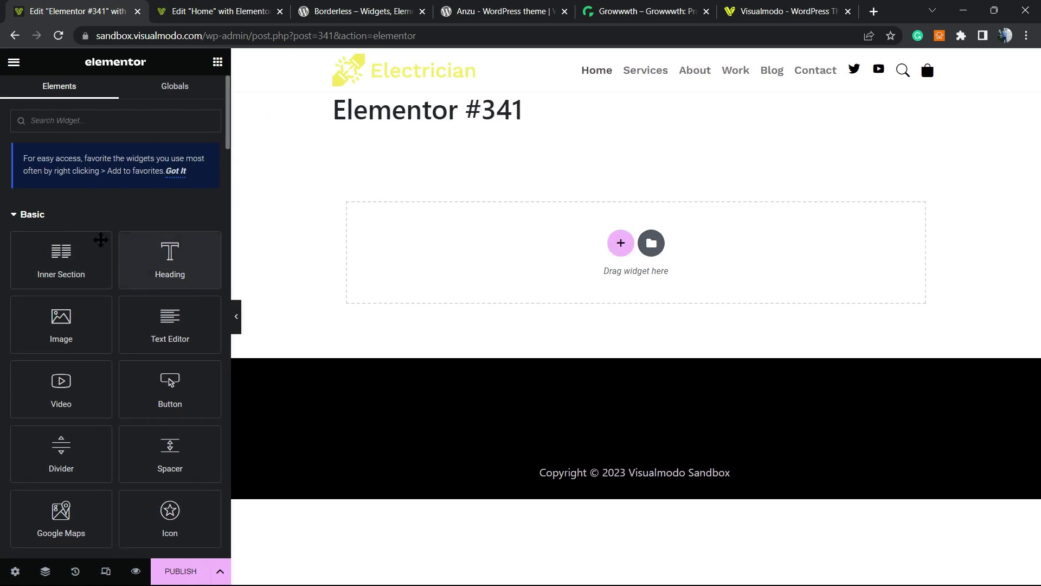
scroll(87, 260, "down", 2)
scroll(86, 266, "down", 2)
scroll(88, 267, "down", 3)
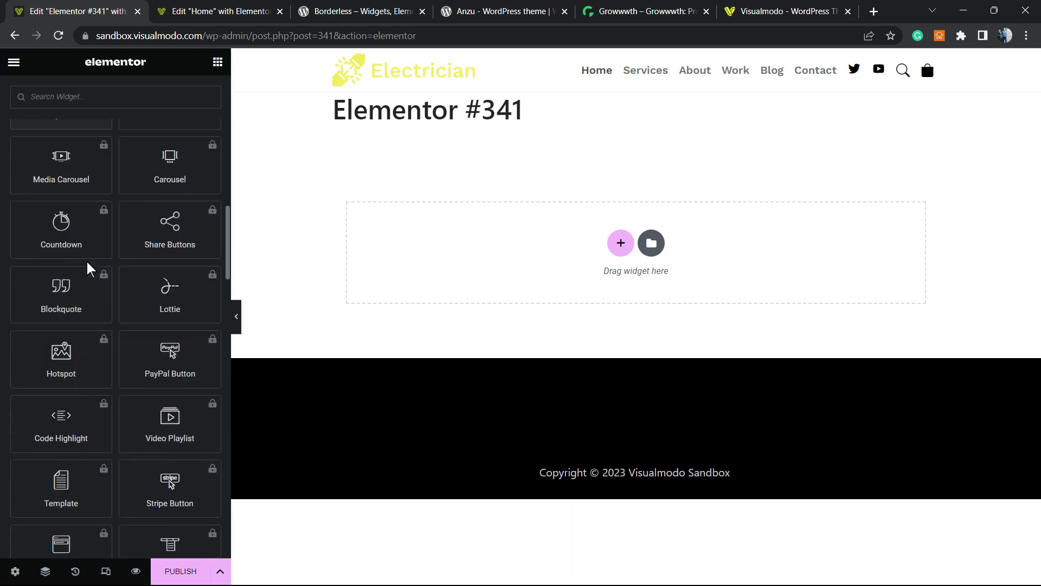
scroll(85, 273, "down", 3)
scroll(85, 276, "down", 3)
scroll(84, 278, "up", 2)
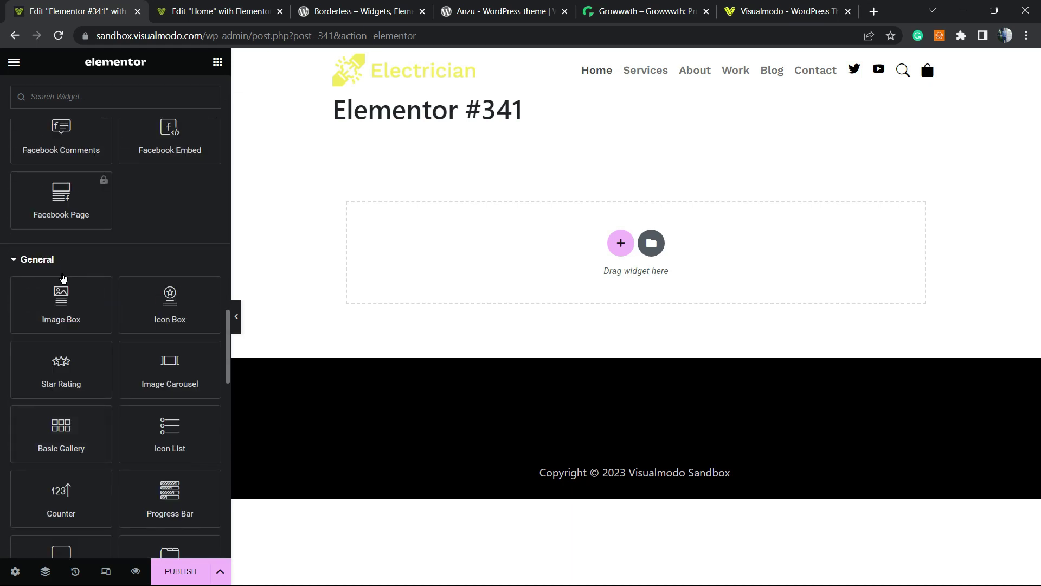
scroll(85, 274, "down", 2)
scroll(88, 278, "down", 2)
scroll(89, 278, "up", 2)
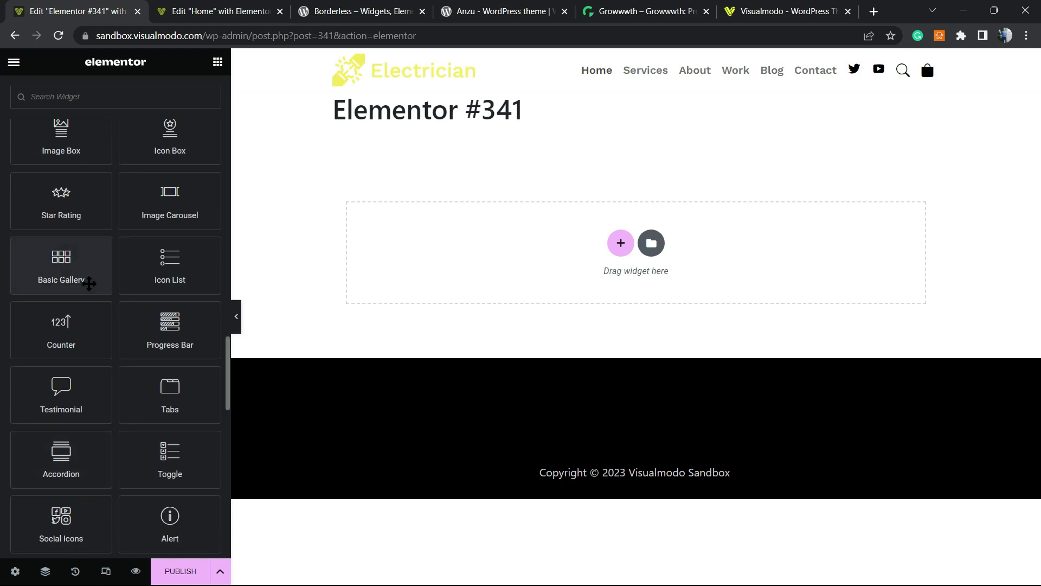
scroll(87, 285, "up", 2)
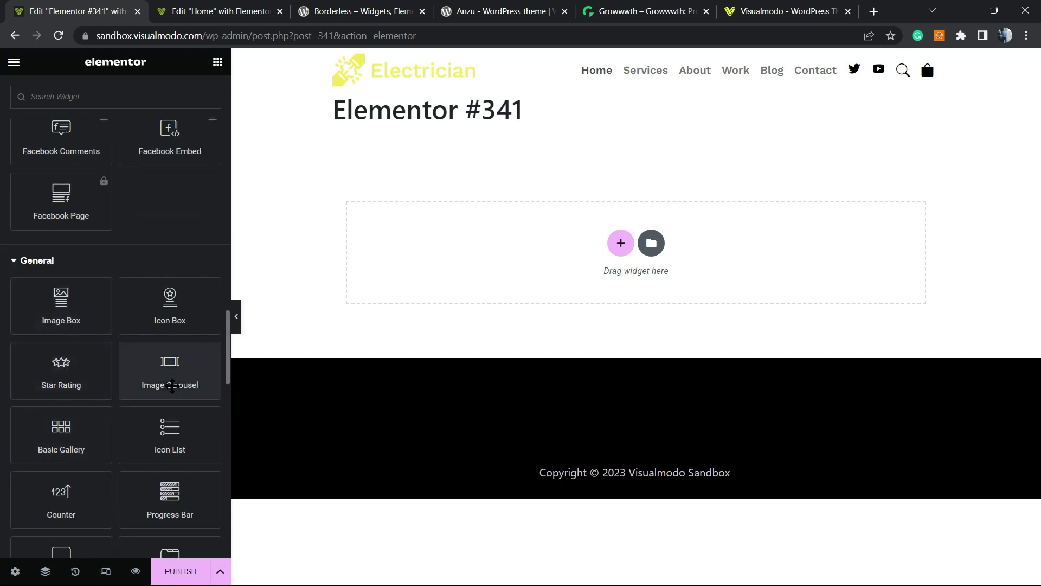
left_click(147, 380)
left_click(147, 380)
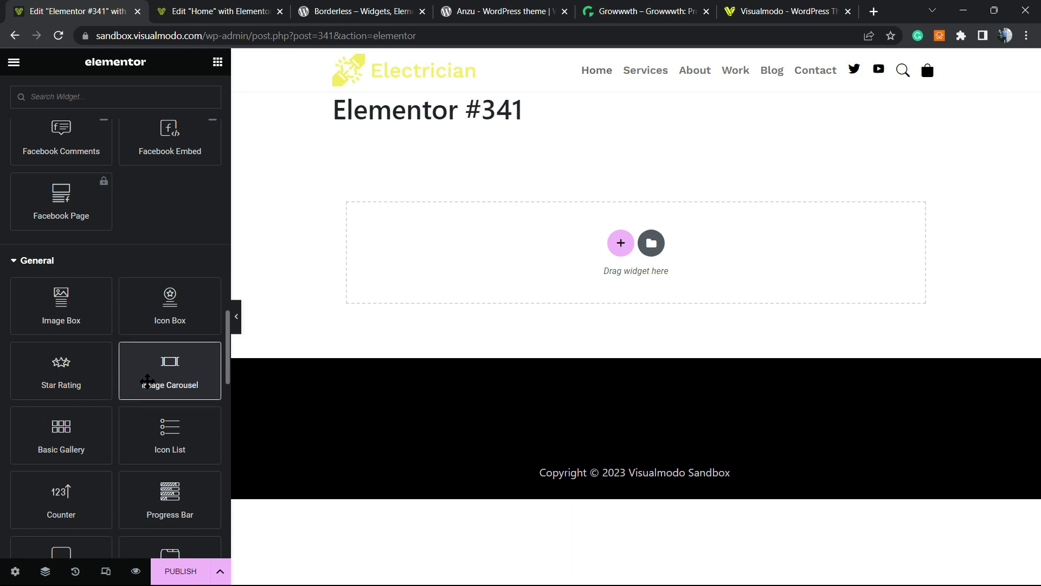
left_click_drag(148, 380, 323, 328)
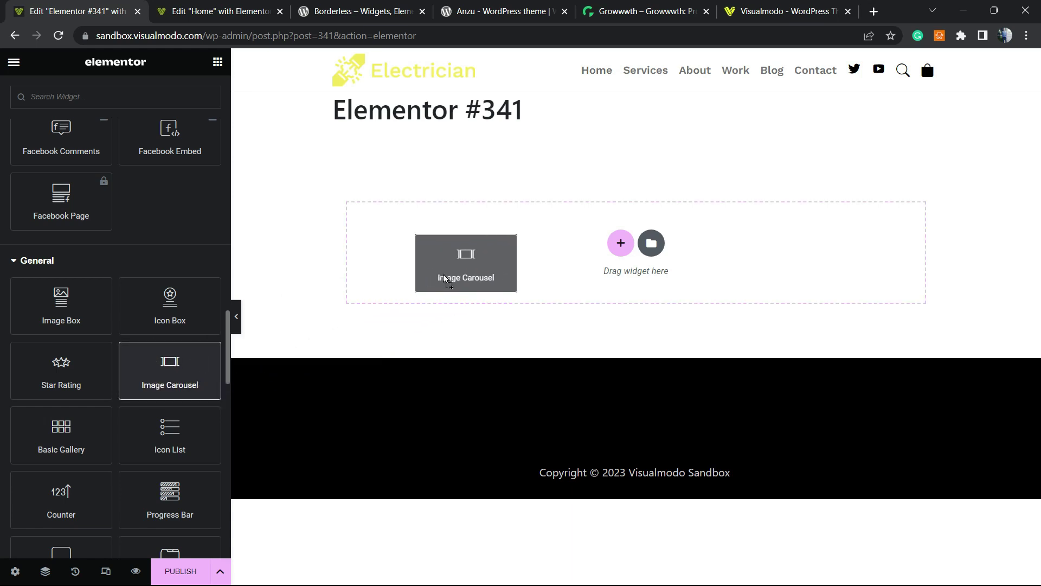
mouse_move(322, 328)
left_mouse_down()
mouse_move(527, 255)
mouse_move(509, 254)
mouse_move(529, 261)
left_mouse_up()
left_click_drag(496, 334, 495, 327)
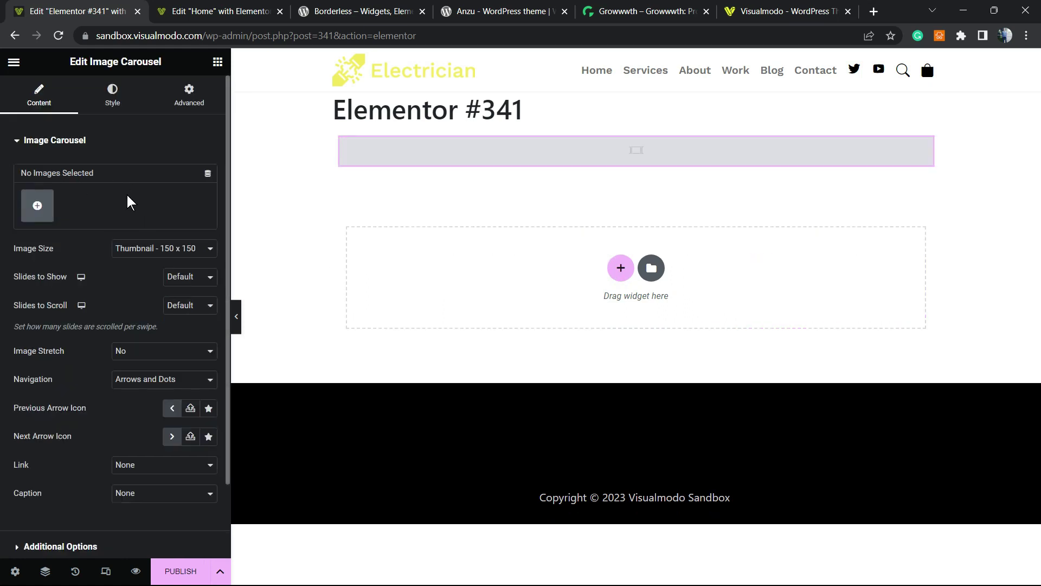
scroll(158, 240, "up", 1, "ctrl")
scroll(157, 239, "up", 1, "ctrl")
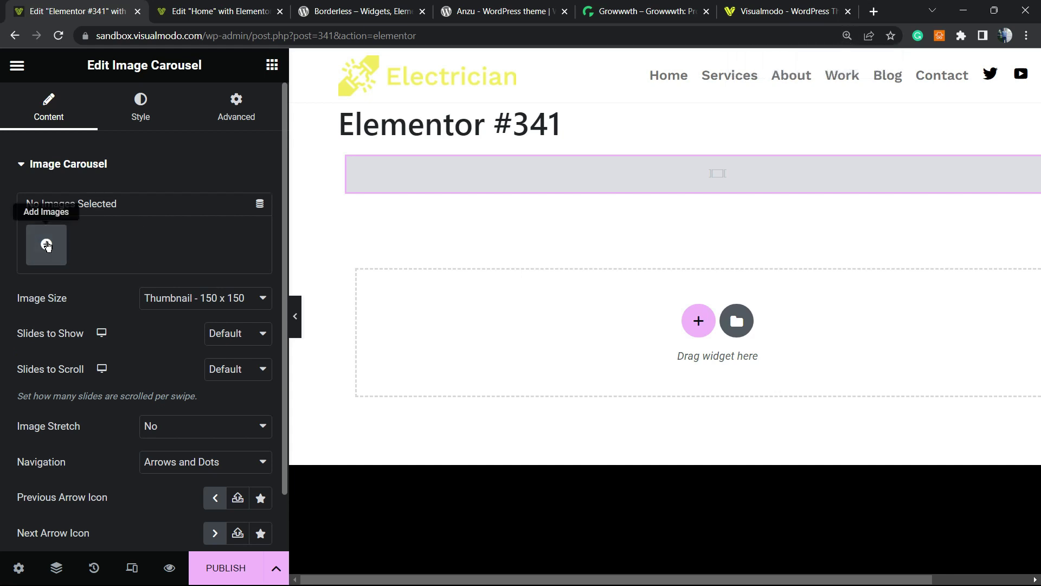
Fill the carousel with the woman's, young man's and bearded man's circular portraits from the media library.
left_click(47, 246)
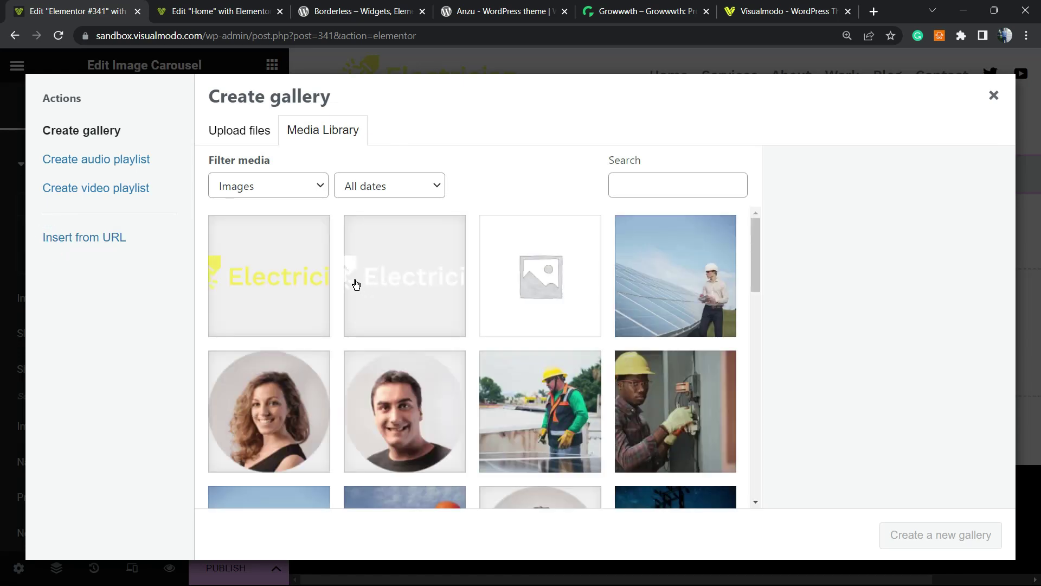
scroll(354, 285, "down", 3)
scroll(334, 297, "up", 2)
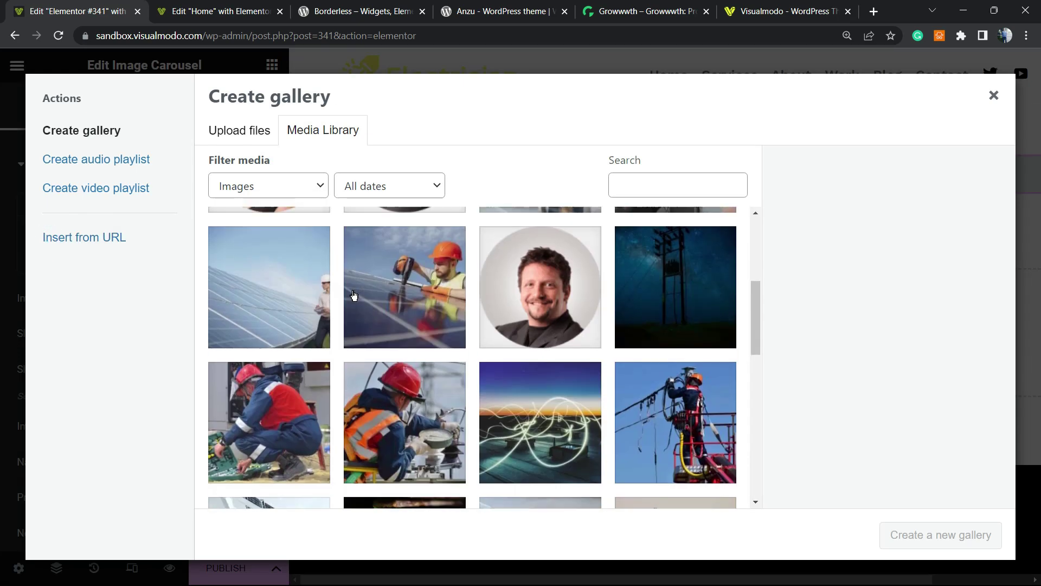
left_click(293, 295)
left_click(426, 306)
left_click(531, 426)
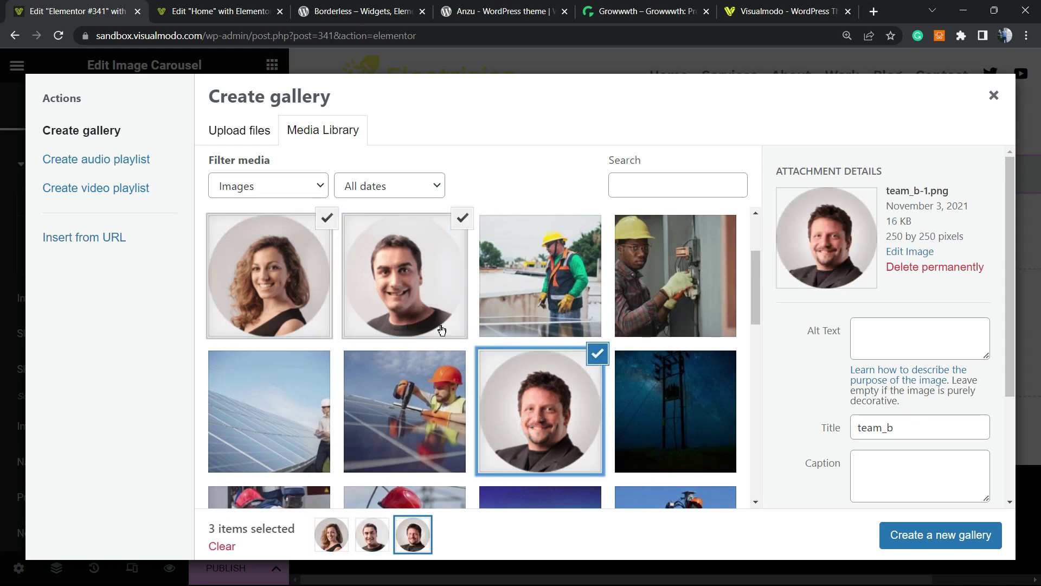
left_click(915, 540)
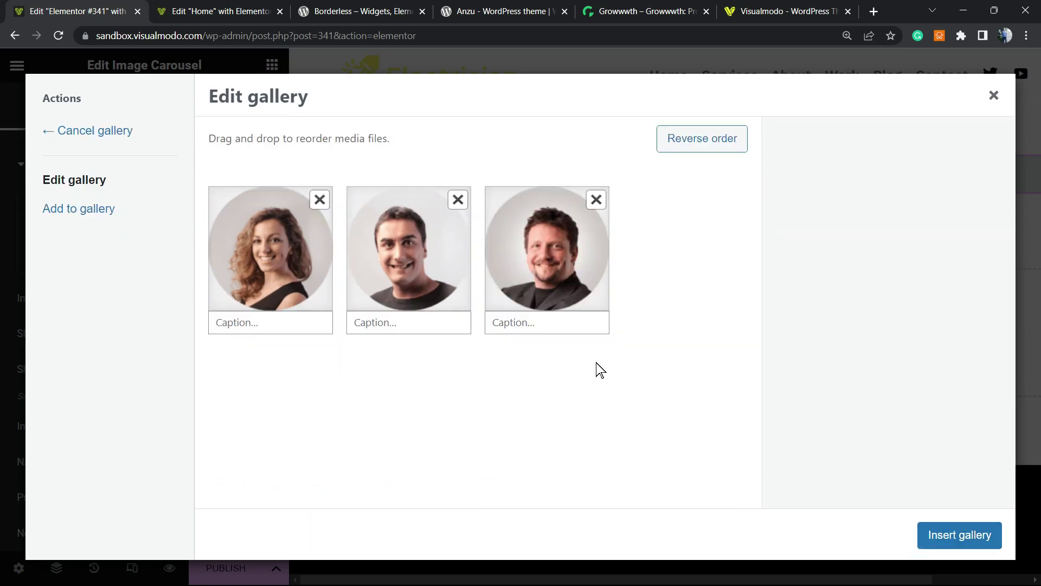
left_click(945, 535)
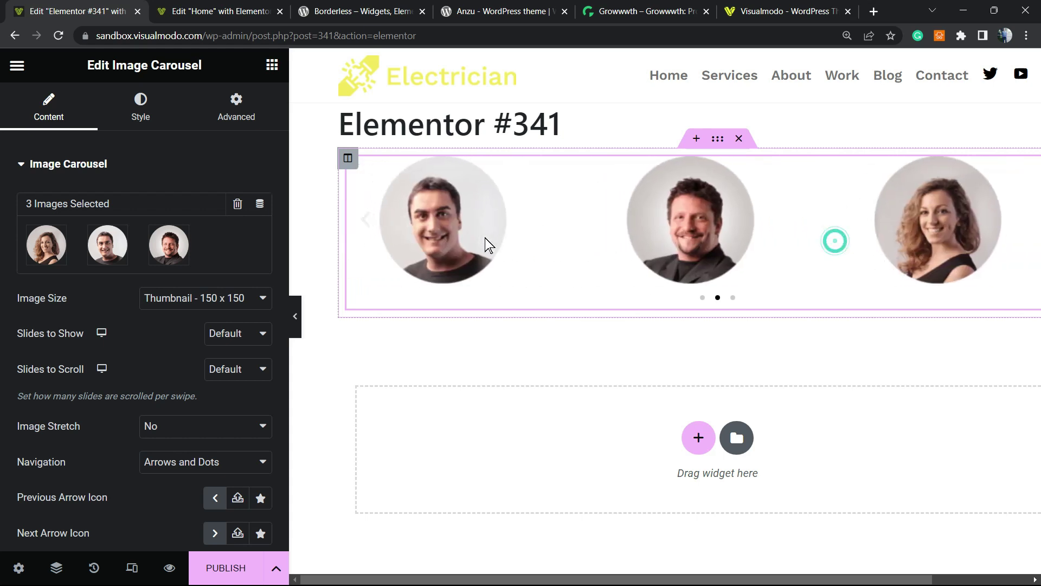
Preview the carousel by stepping through its three slides with the arrows and dots.
left_click(858, 232)
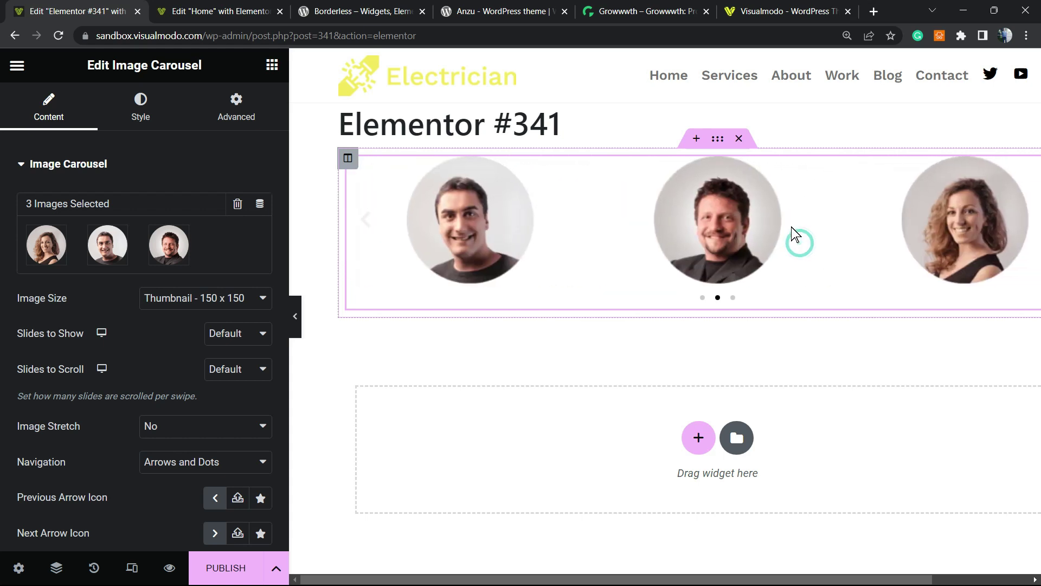
left_click(793, 226)
left_click(852, 226)
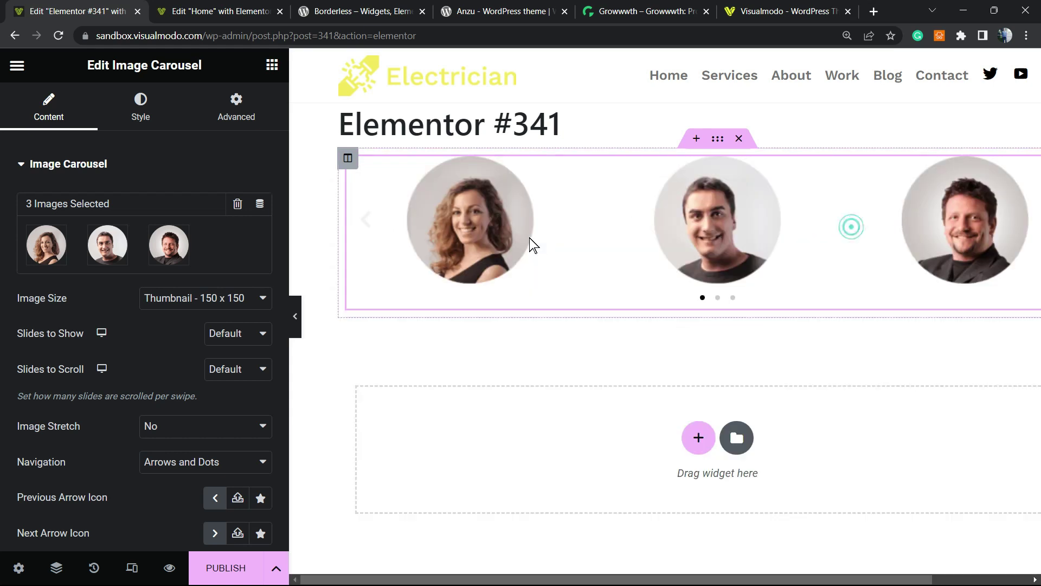
left_click(787, 206)
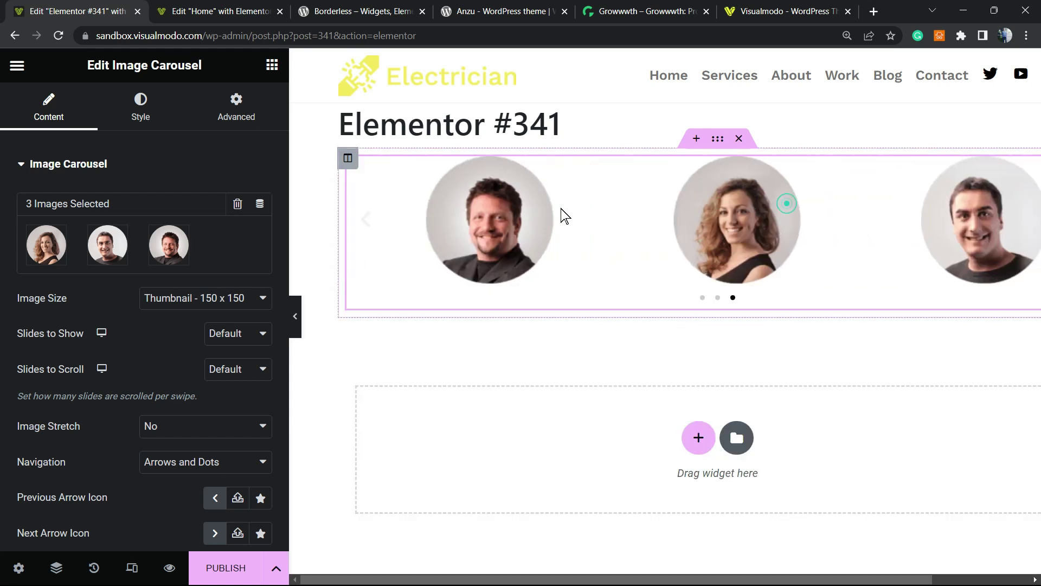
Set Image Size to Full and Slides to Show to 2 then 3, keeping Slides to Scroll at Default.
left_click(208, 298)
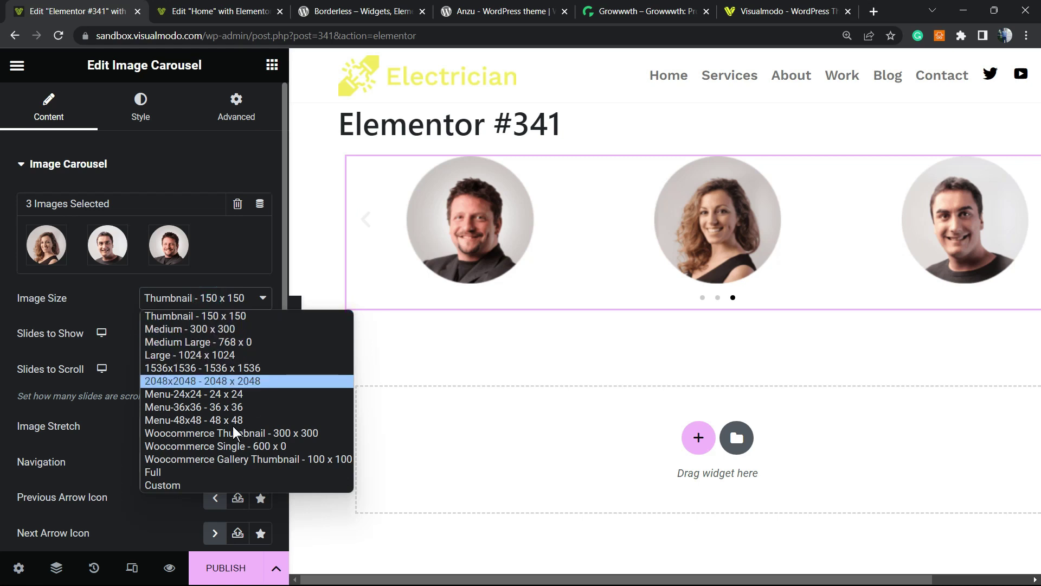
left_click(223, 471)
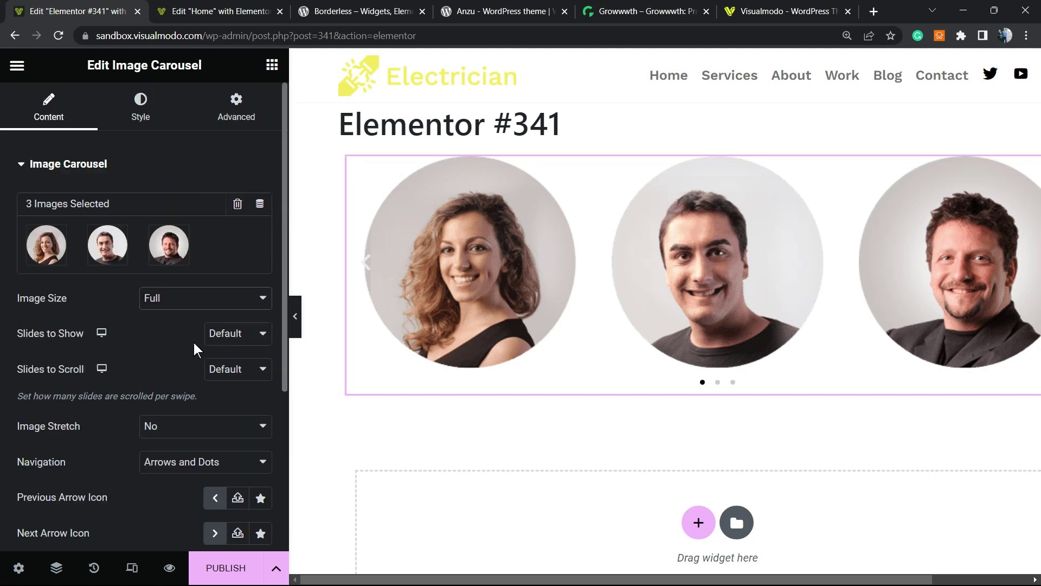
left_click(218, 334)
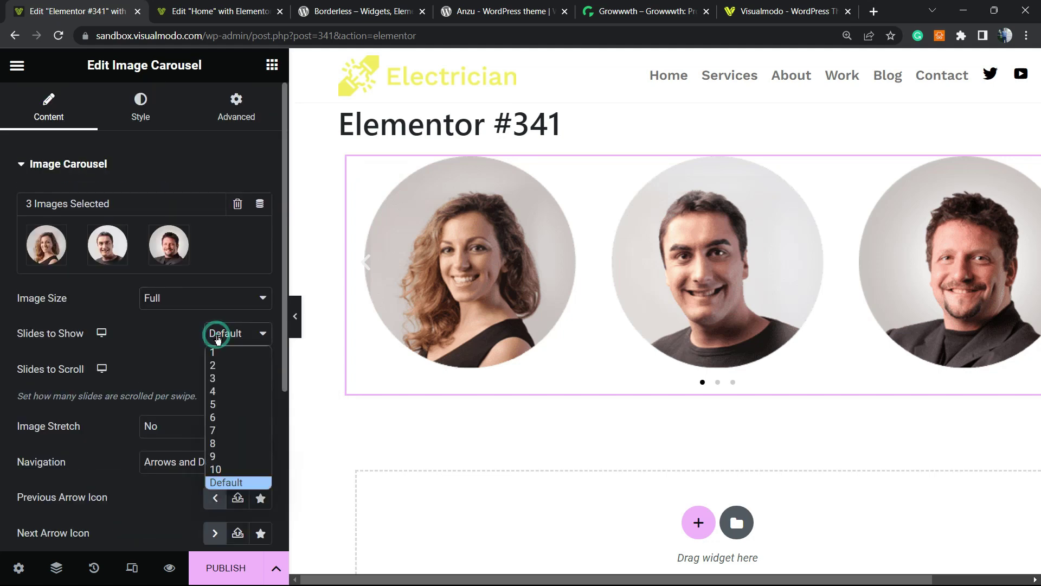
left_click(235, 366)
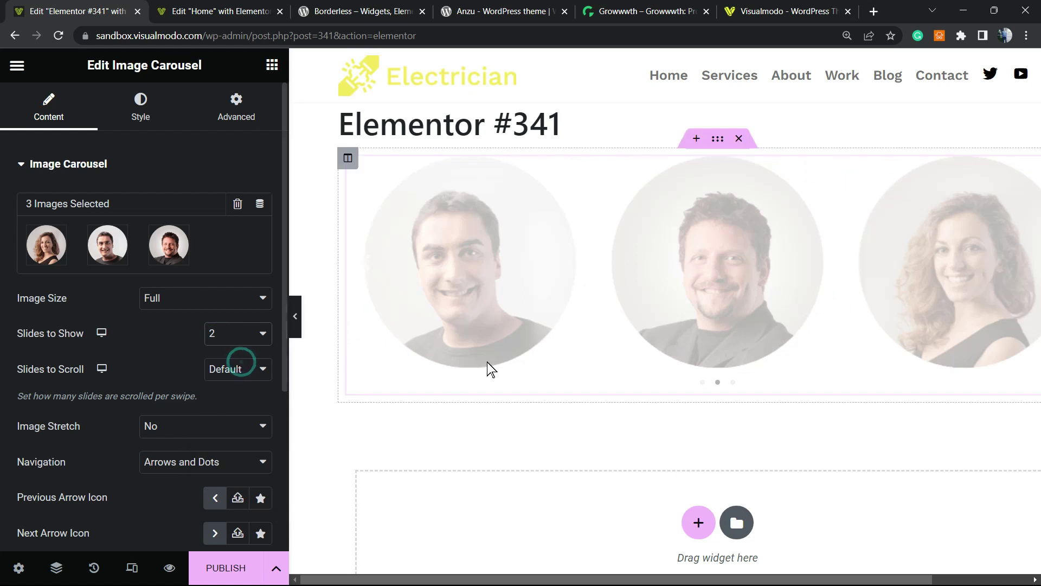
left_click(752, 320)
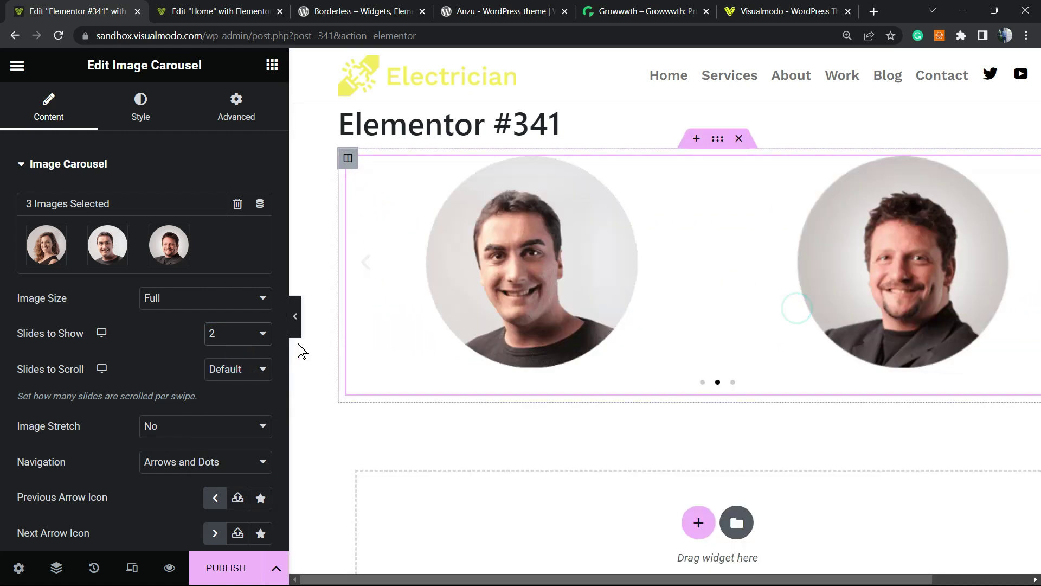
left_click(253, 335)
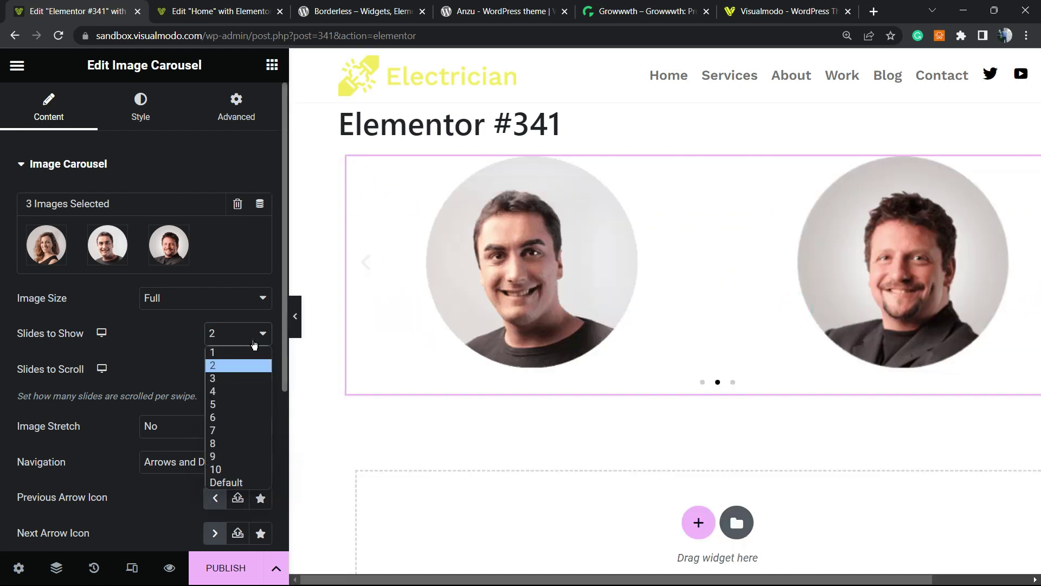
left_click(236, 378)
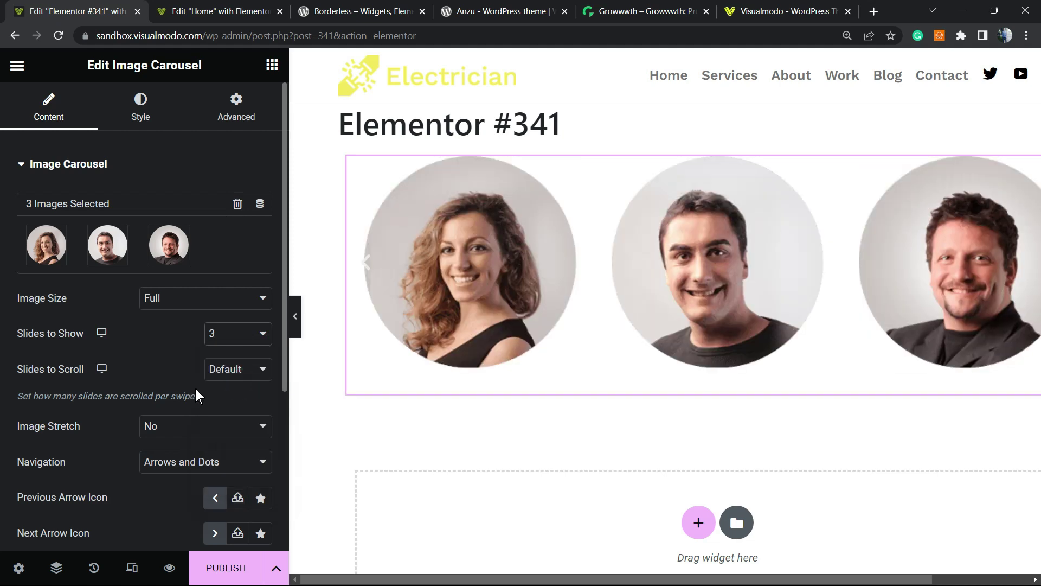
left_click(240, 372)
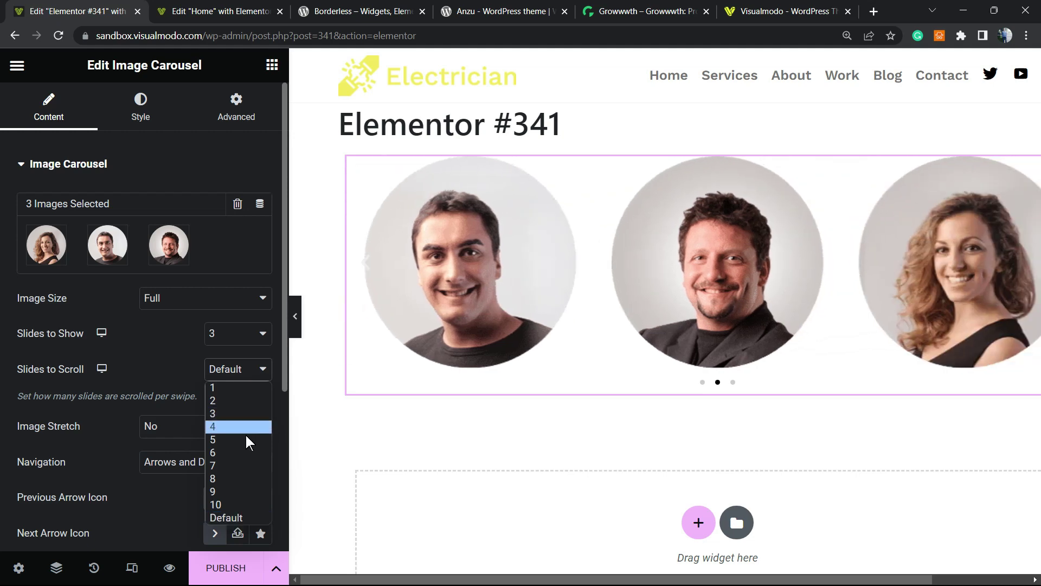
left_click(186, 358)
scroll(199, 388, "down", 3)
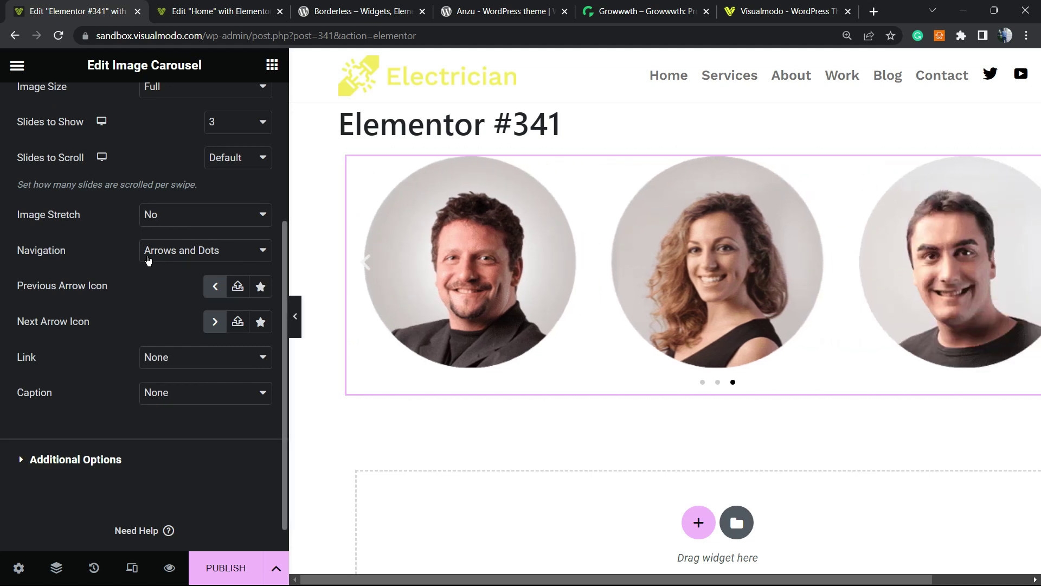
Keep default Navigation, no image links and no captions, then reveal the Additional Options.
left_click(181, 252)
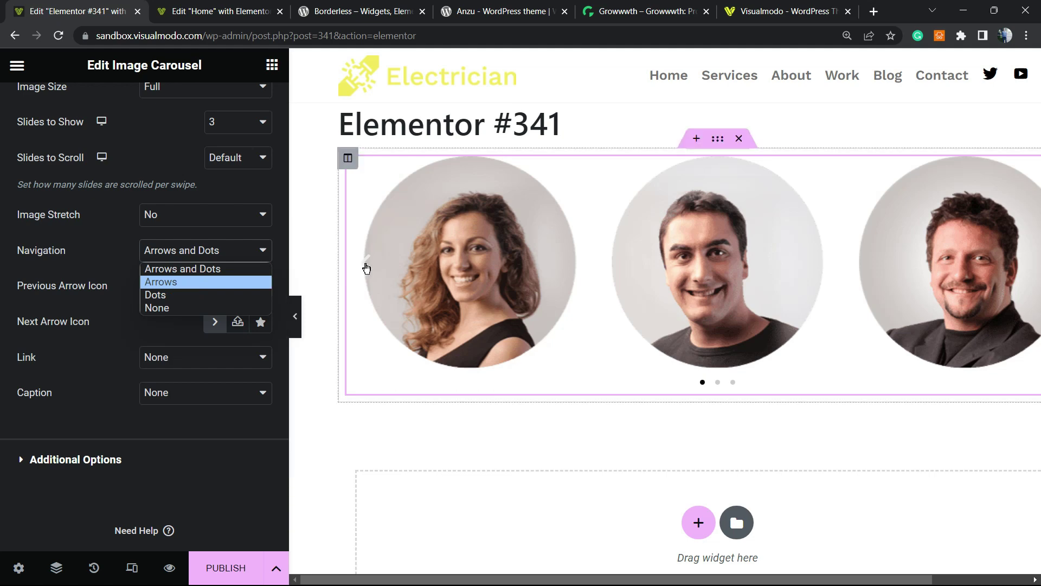
left_click(367, 267)
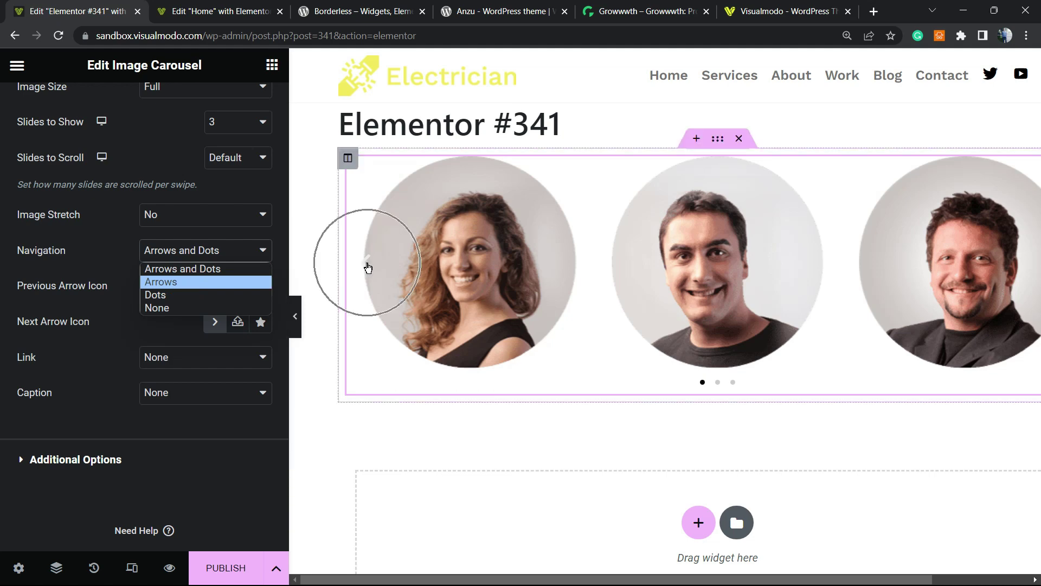
left_click(701, 384)
left_click(131, 328)
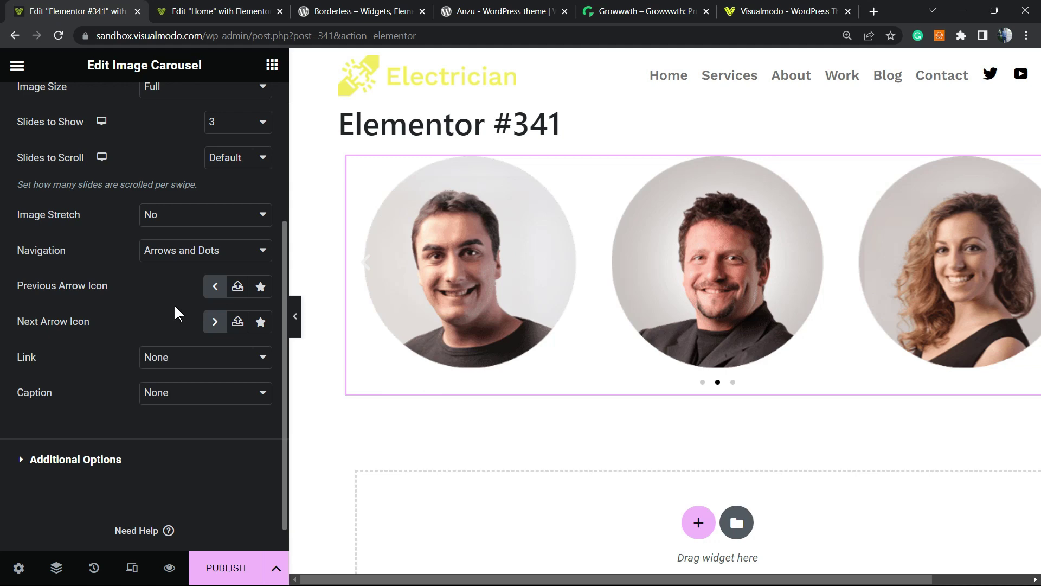
left_click(171, 357)
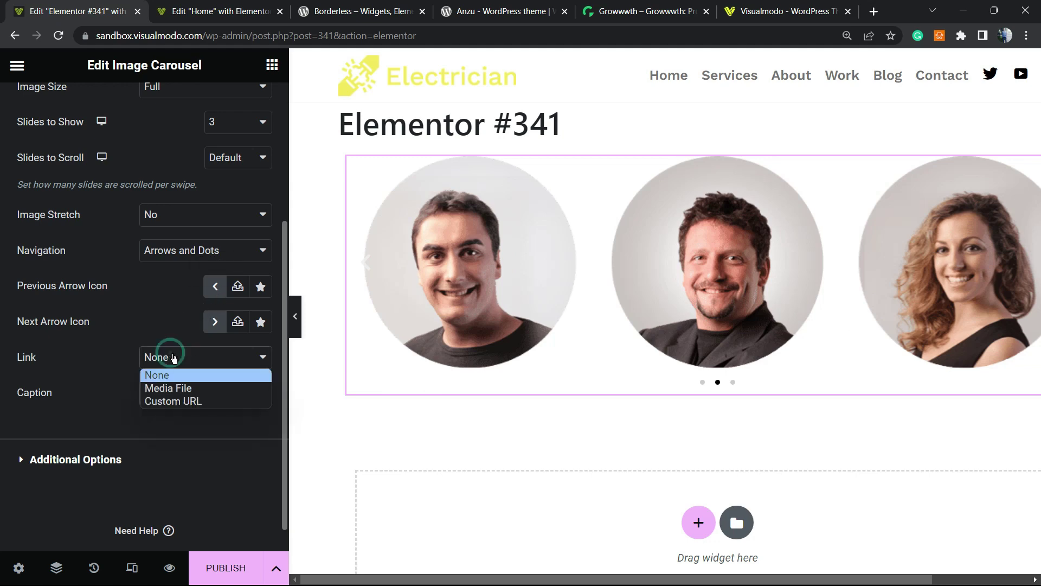
left_click(191, 371)
left_click(205, 390)
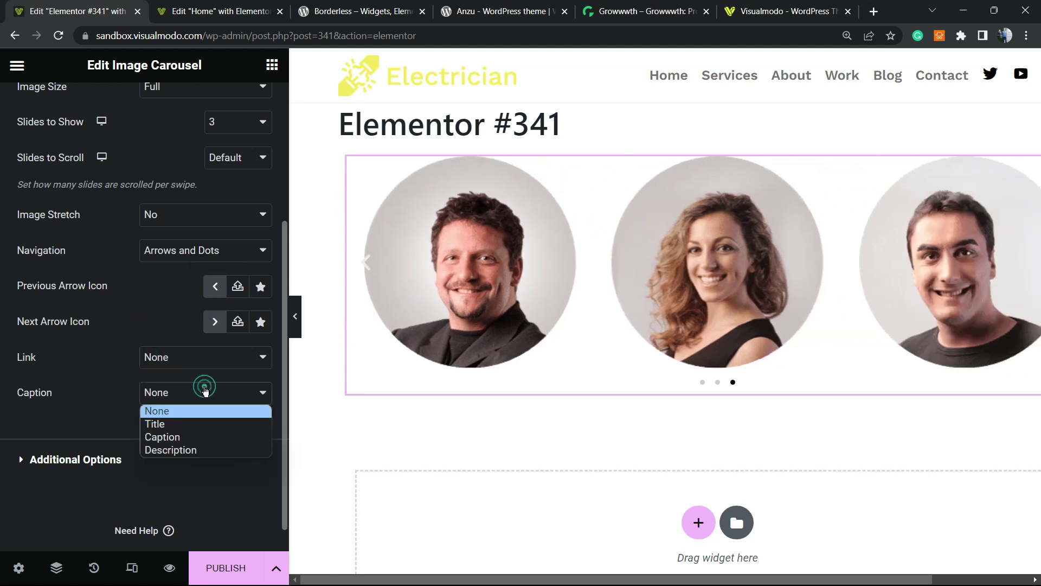
left_click(199, 389)
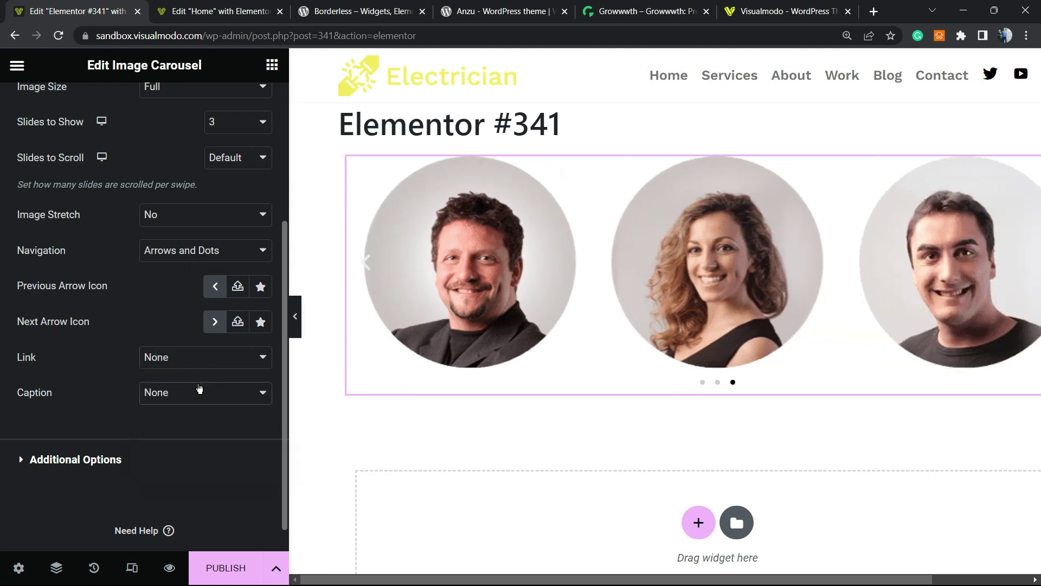
left_click(96, 459)
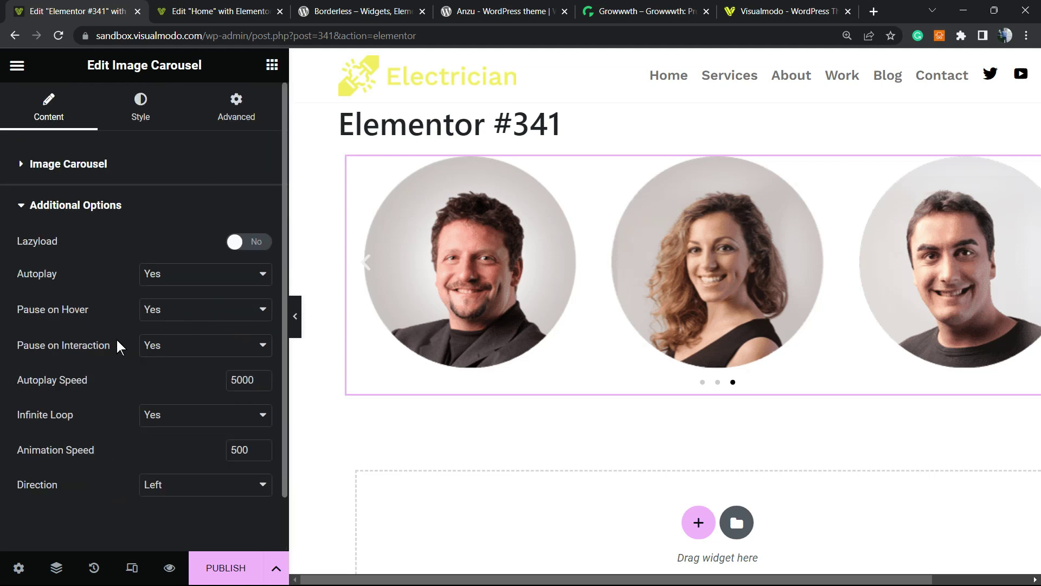
Turn Lazyload to Yes, leave Direction at Left and move to the carousel's Style settings.
left_click(246, 245)
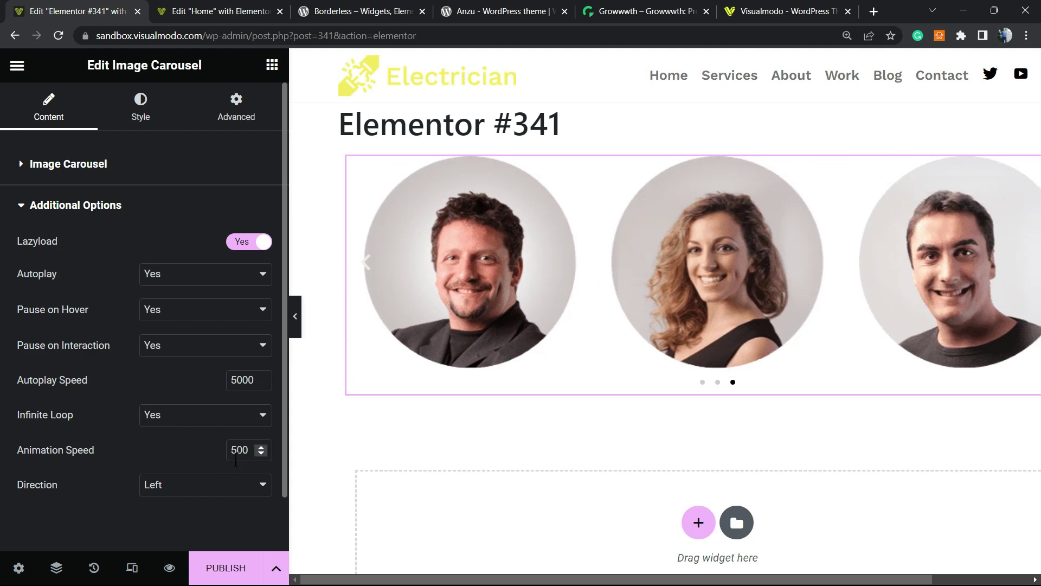
left_click(212, 486)
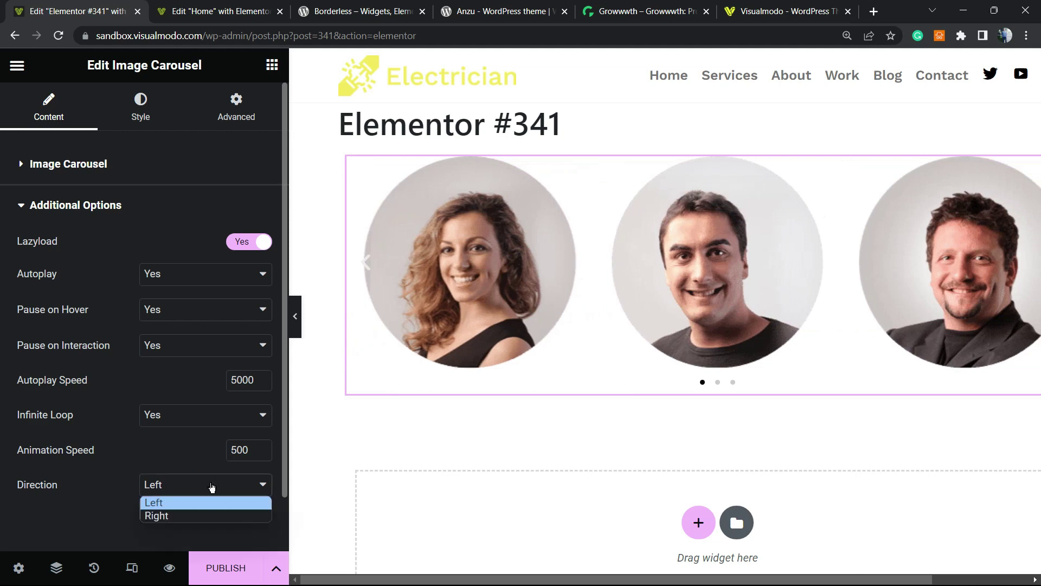
left_click(178, 455)
left_click(134, 119)
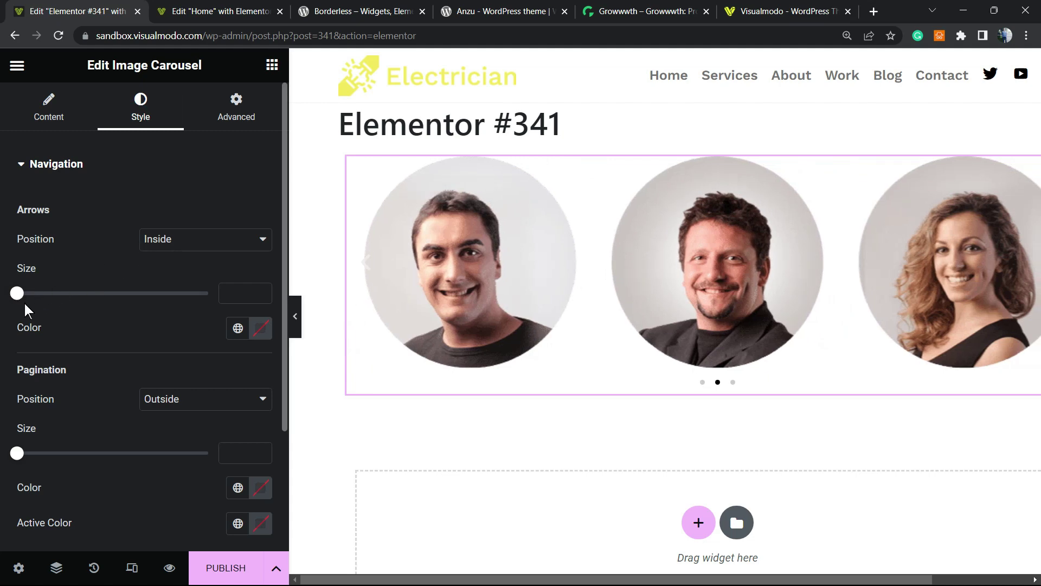
scroll(126, 303, "down", 2)
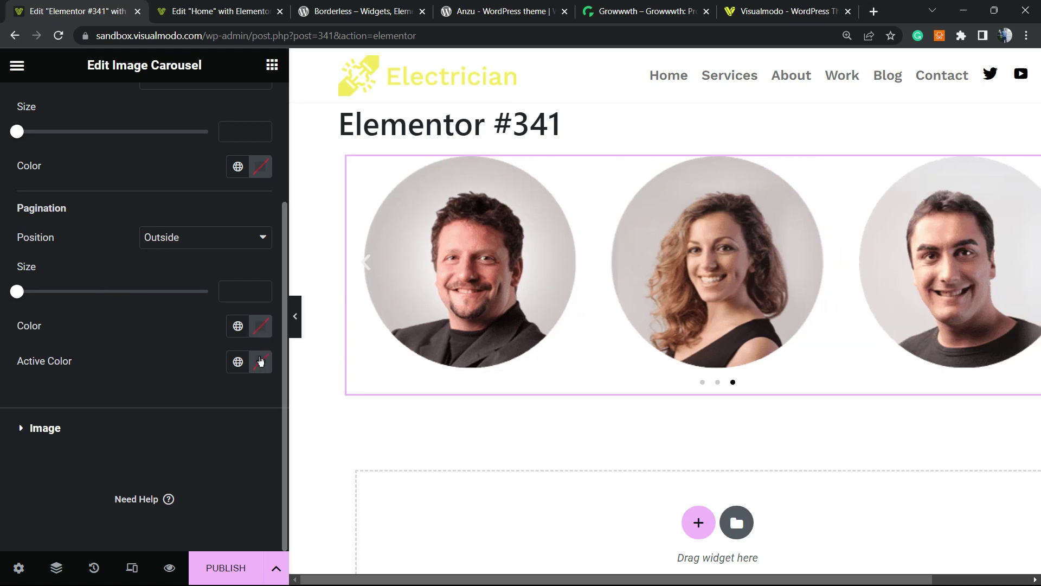
Show the carousel's image style settings and publish the page.
left_click(97, 429)
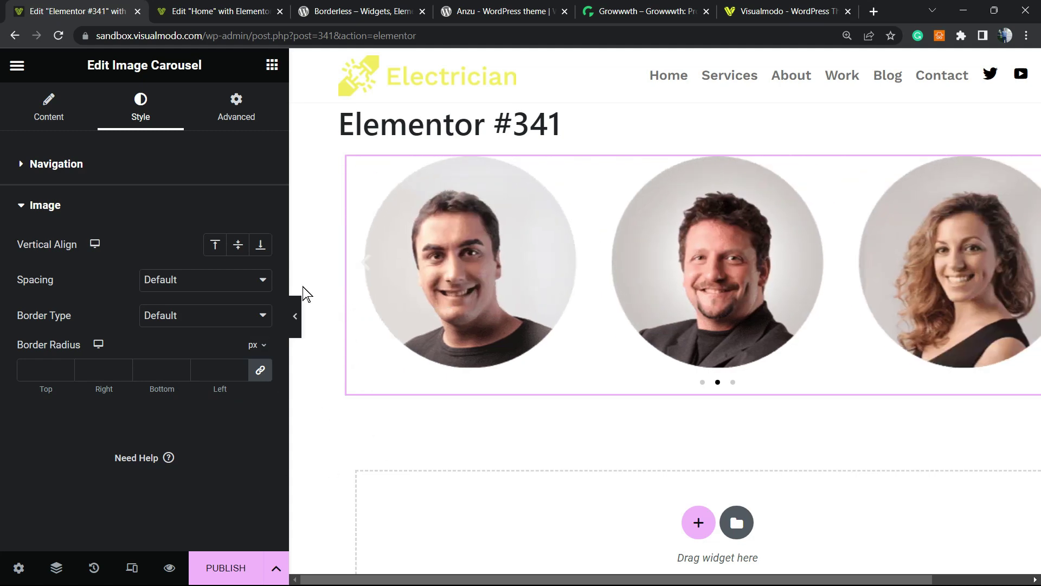
left_click(213, 574)
mouse_move(468, 244)
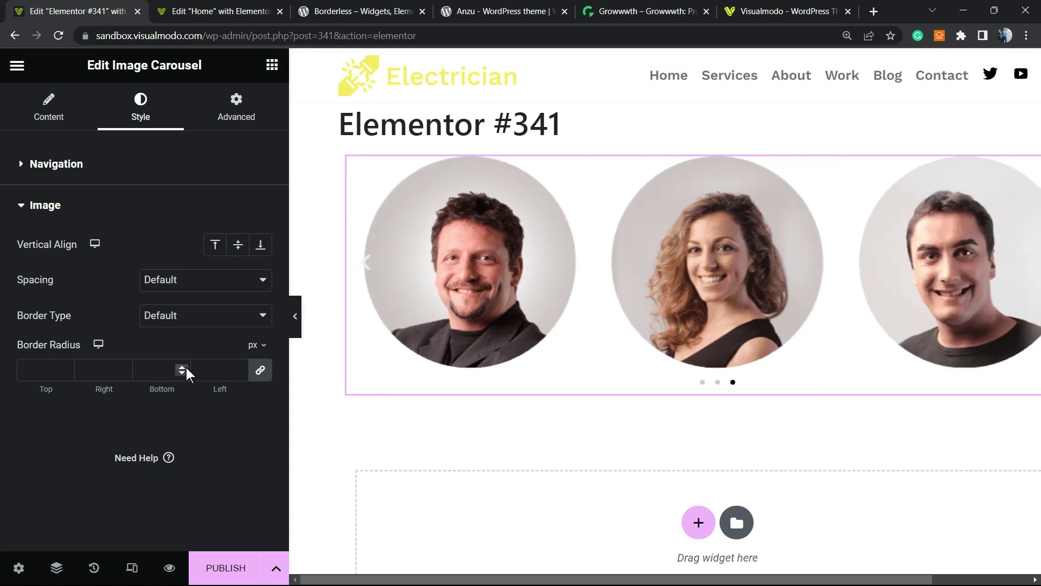
mouse_move(468, 176)
mouse_move(544, 252)
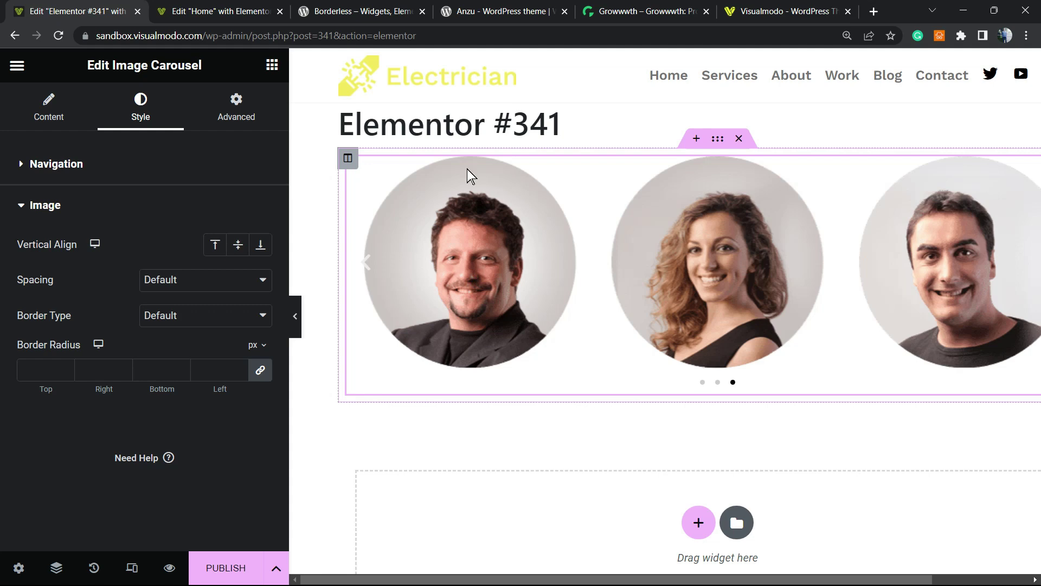
Browse the Borderless plugin, Anzu theme and Home editor tabs, ending on the Growwwth homepage.
left_click(244, 11)
left_click(358, 12)
double_click(328, 413)
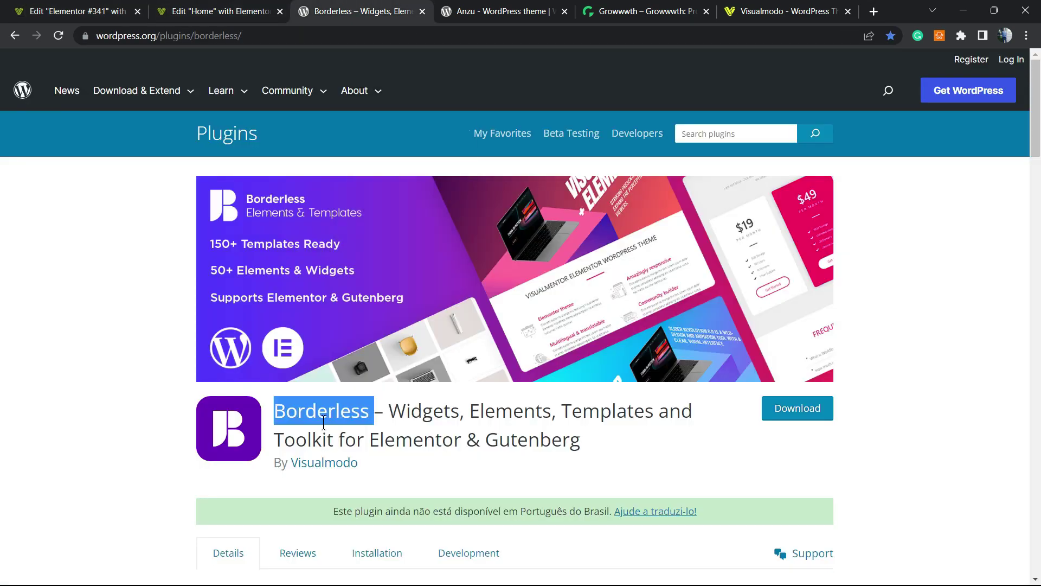
double_click(427, 414)
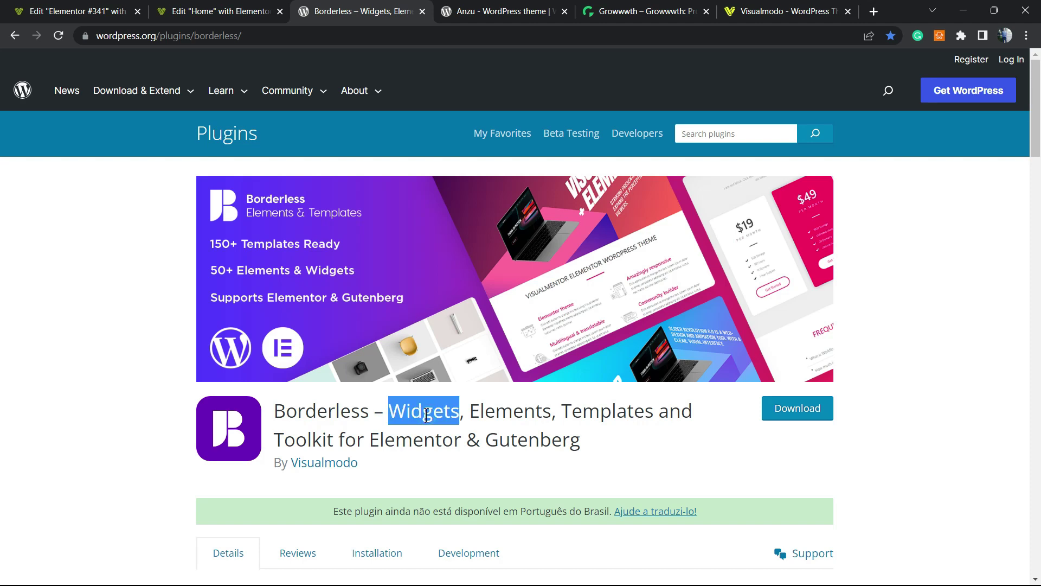
left_click(489, 11)
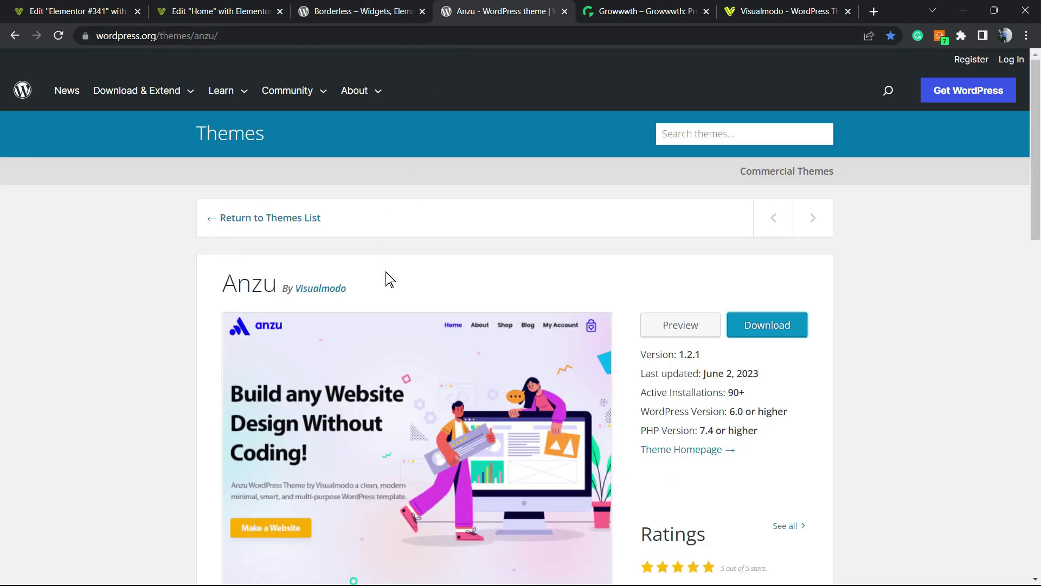
left_click(220, 11)
scroll(418, 305, "down", 1)
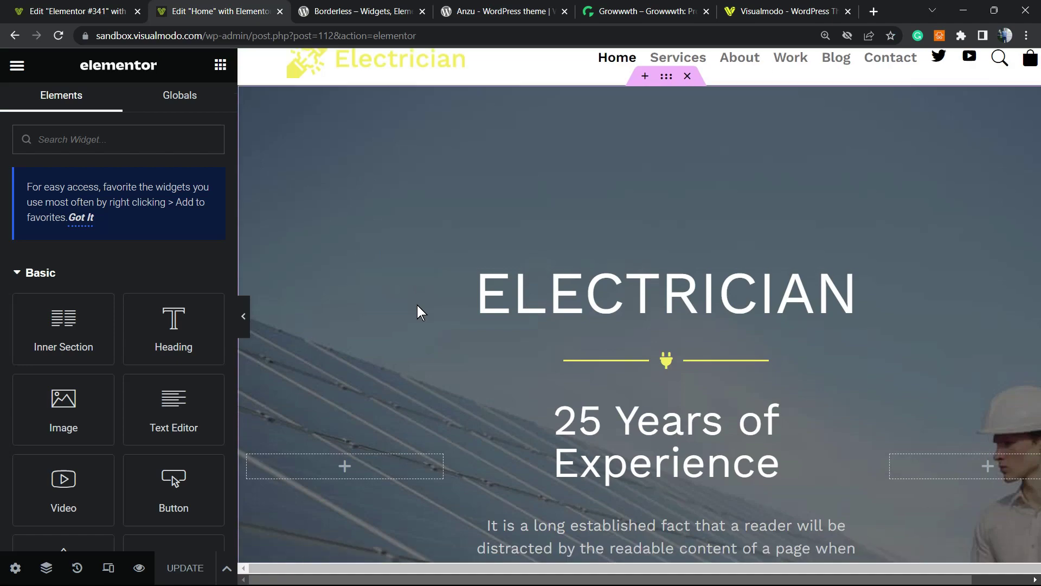
scroll(418, 305, "down", 5)
scroll(489, 301, "down", 5)
scroll(489, 300, "down", 5)
scroll(470, 293, "down", 5)
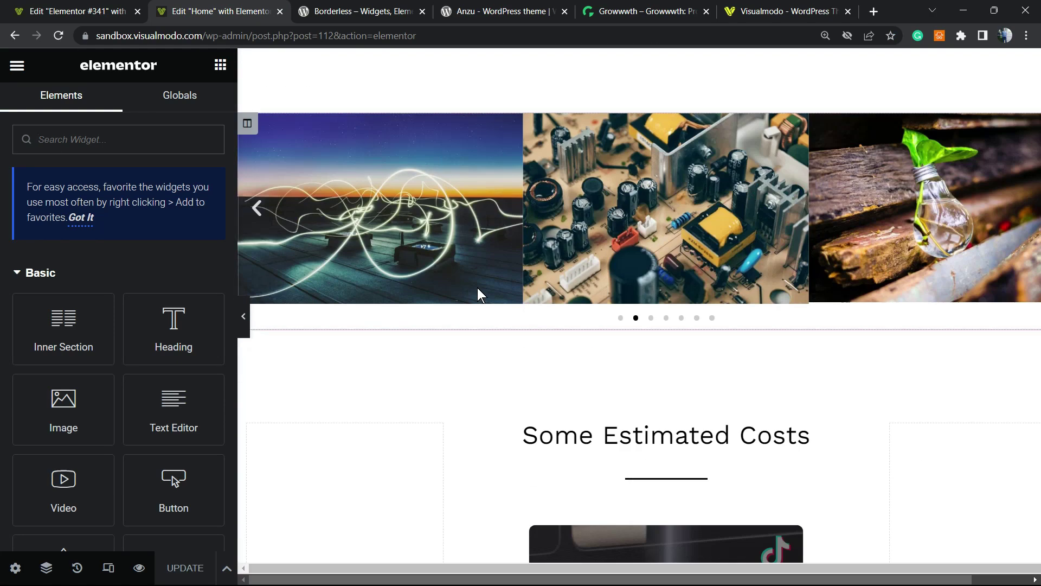
left_click(643, 12)
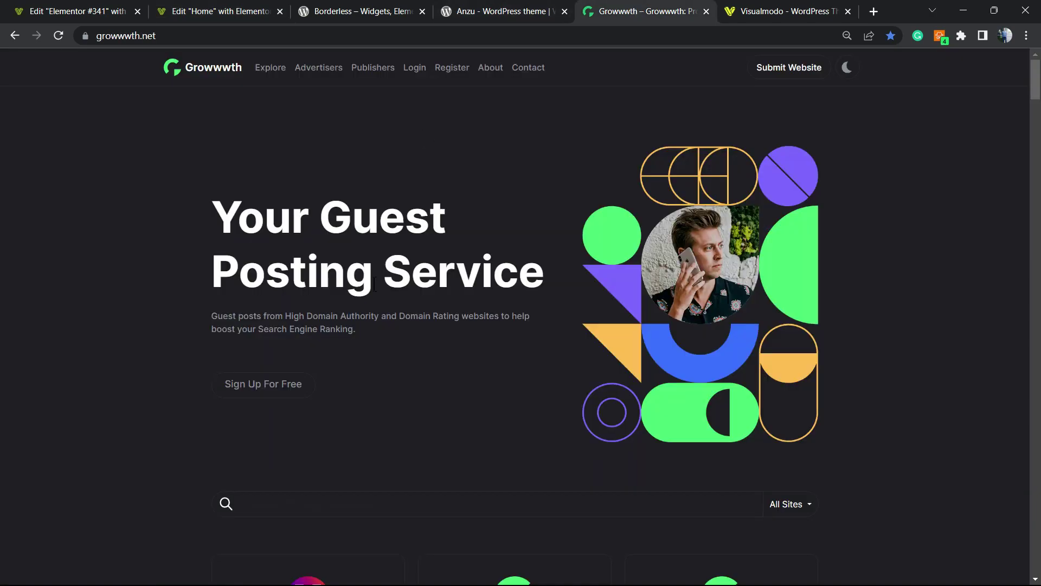
scroll(426, 183, "down", 1)
scroll(405, 188, "down", 5)
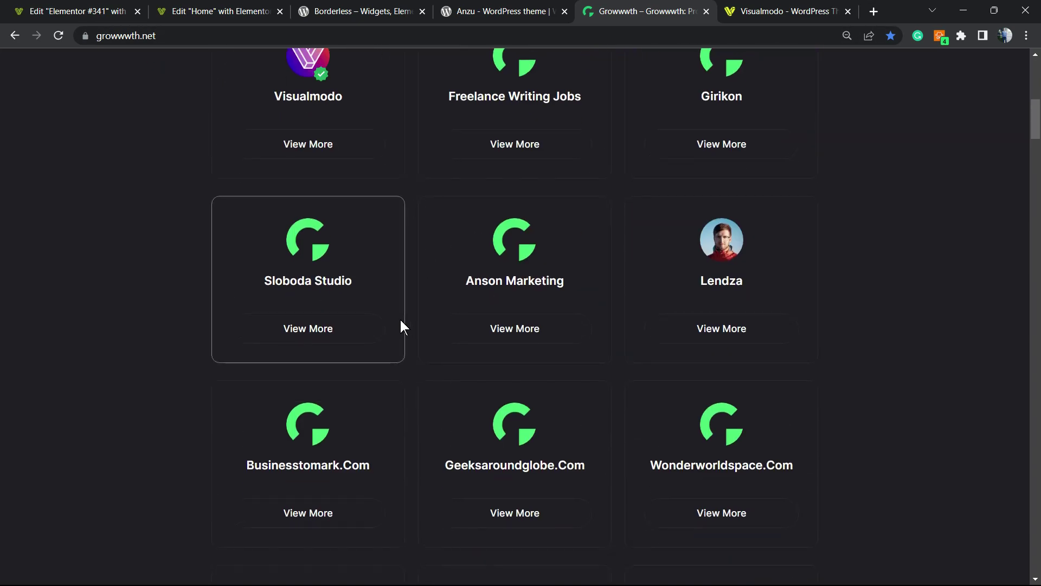
scroll(400, 322, "down", 3)
scroll(400, 323, "down", 4)
scroll(400, 322, "up", 2)
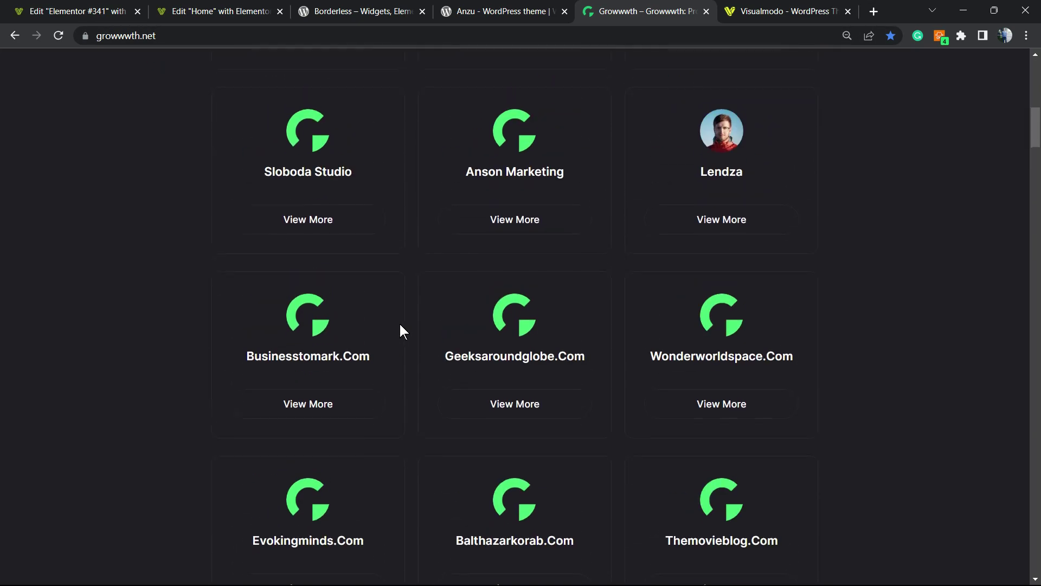
scroll(399, 322, "up", 6)
scroll(396, 321, "down", 1)
scroll(392, 322, "down", 5)
scroll(389, 323, "down", 6)
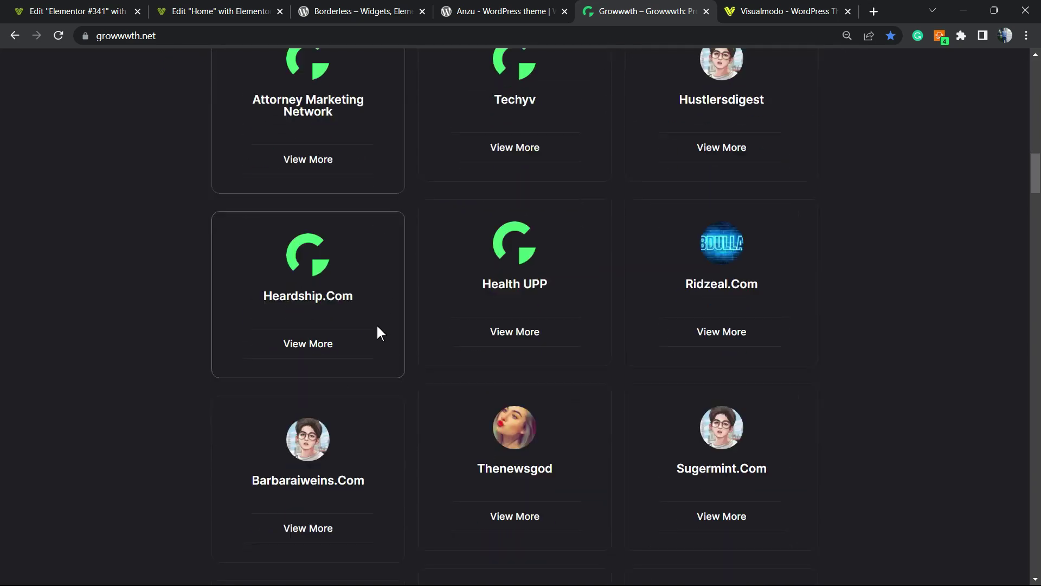
scroll(379, 326, "down", 1)
scroll(363, 328, "down", 2)
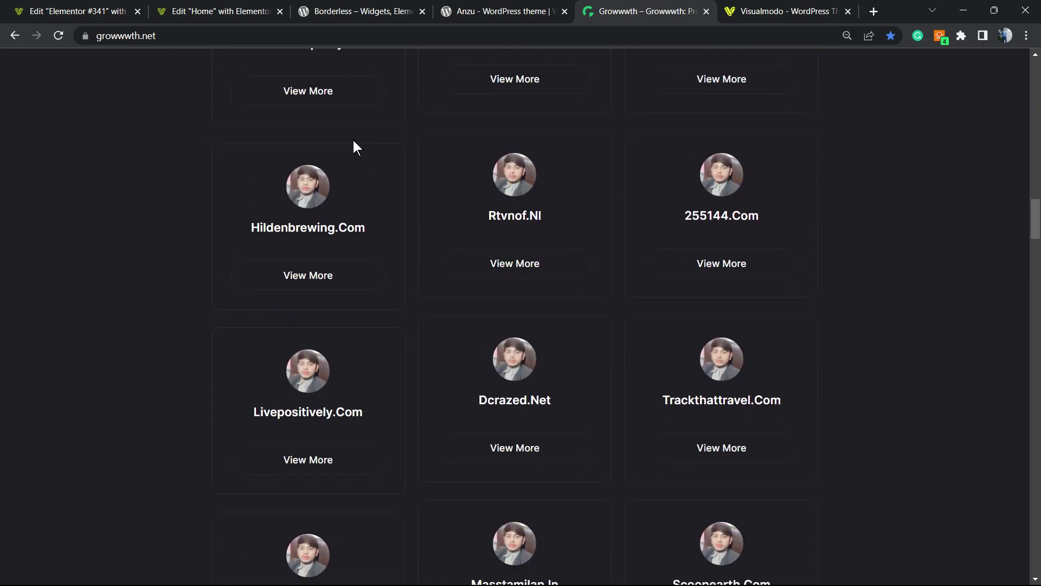
Leave the Growwwth listings via the Anzu tab and bring up the Visualmodo homepage.
left_click(505, 11)
left_click(785, 11)
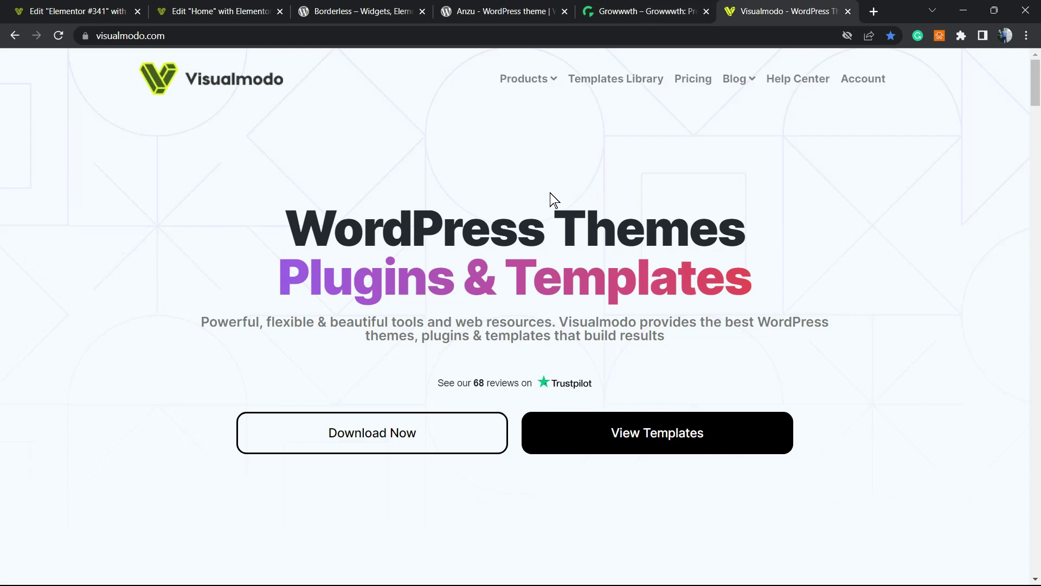
Open Visualmodo's Templates Library and browse the starter template cards.
left_click(616, 79)
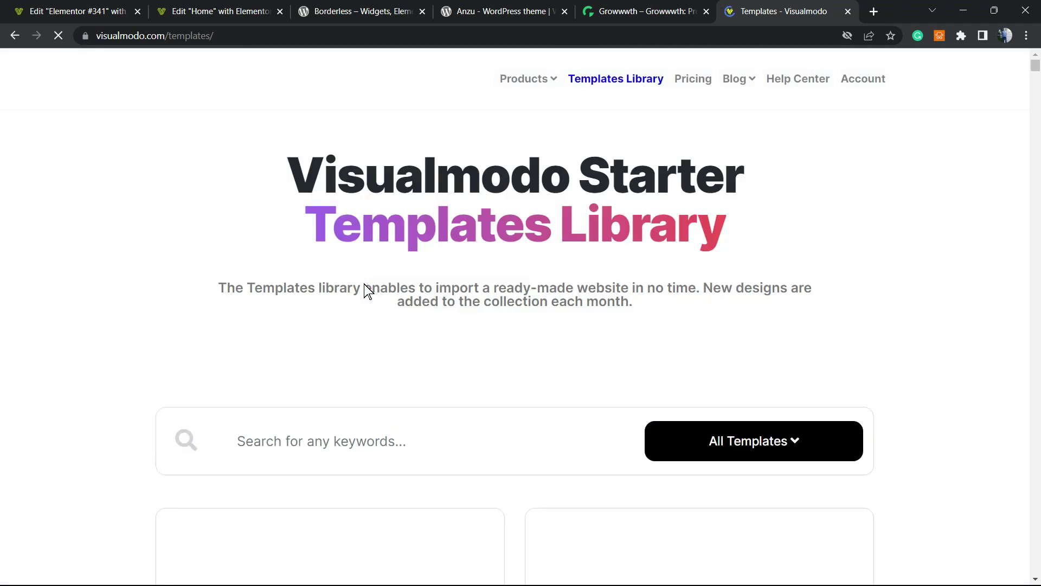
scroll(510, 329, "down", 5)
scroll(511, 330, "down", 3)
scroll(510, 328, "down", 3)
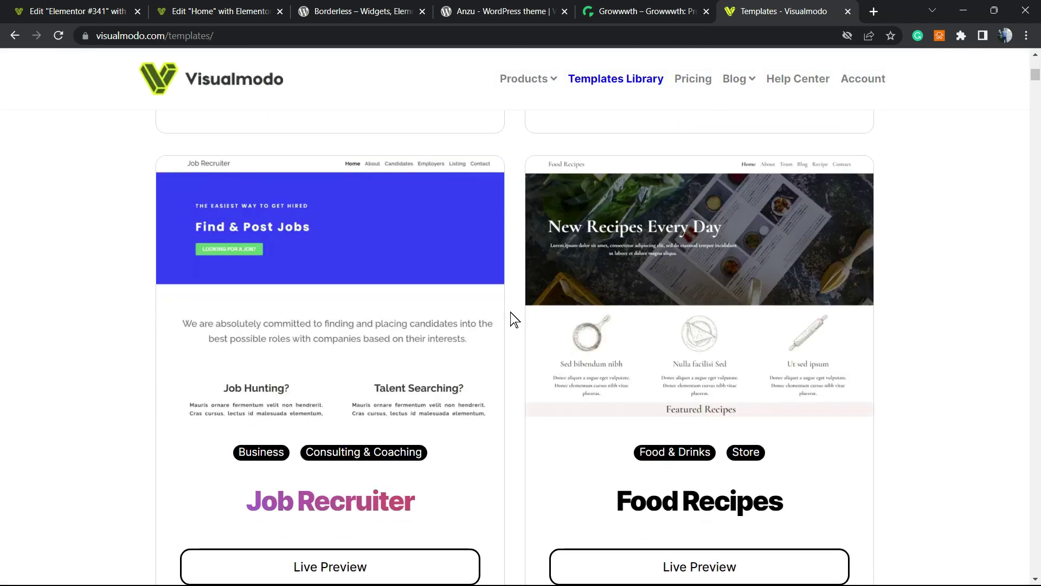
scroll(504, 312, "down", 5)
scroll(503, 312, "down", 6)
scroll(499, 322, "down", 5)
scroll(500, 323, "down", 5)
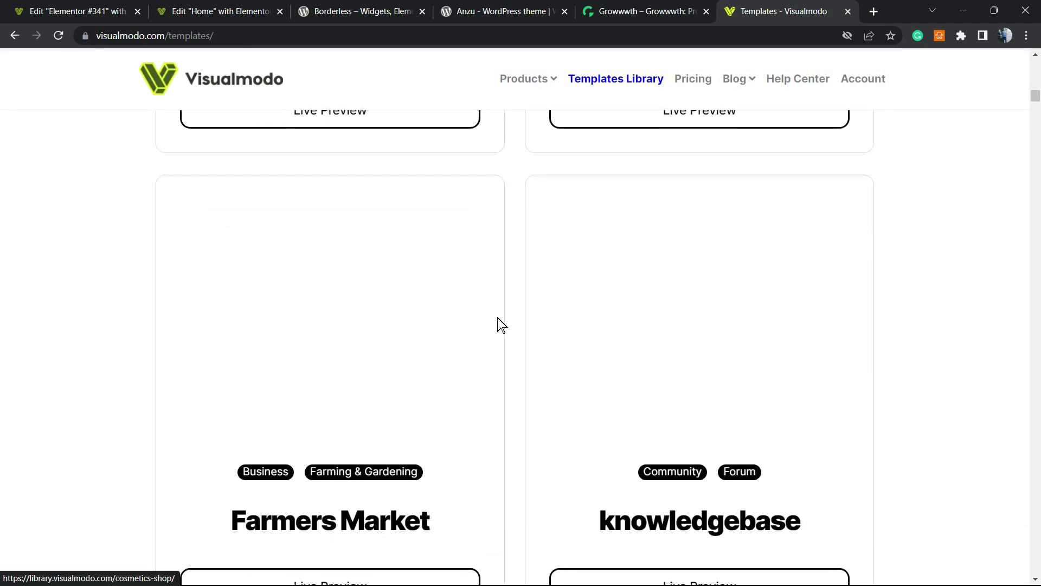
scroll(499, 323, "down", 1)
scroll(499, 325, "down", 5)
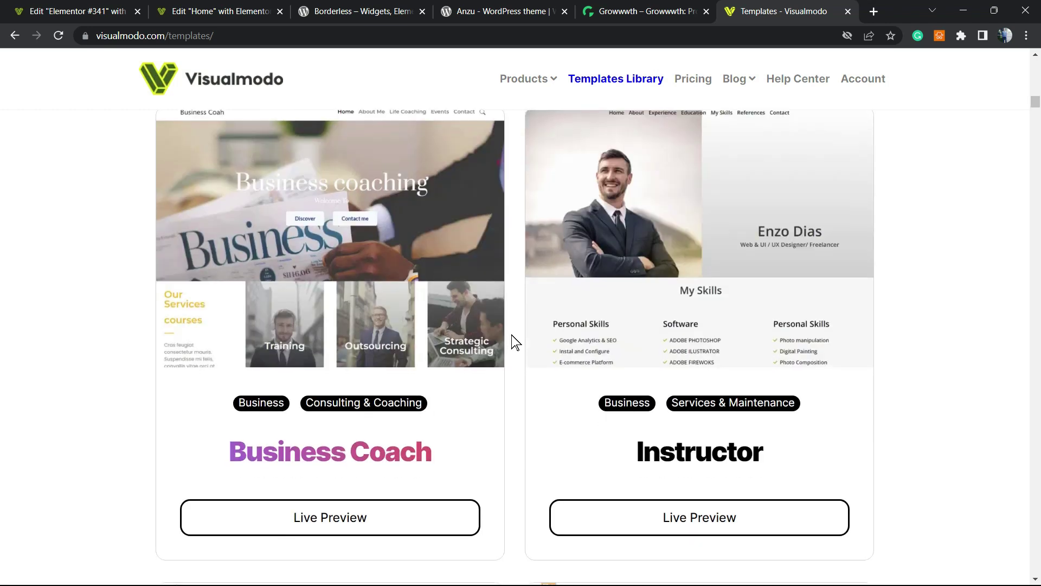
scroll(512, 342, "down", 5)
scroll(513, 342, "down", 5)
scroll(510, 342, "down", 5)
scroll(510, 341, "down", 5)
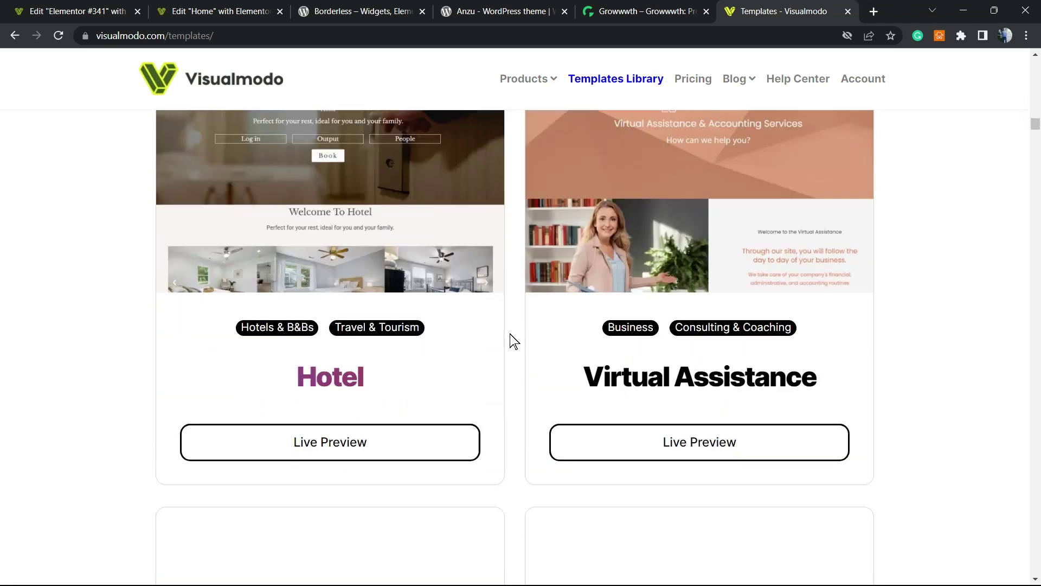
scroll(510, 342, "down", 5)
scroll(510, 342, "down", 5)
scroll(511, 342, "down", 5)
scroll(510, 342, "down", 5)
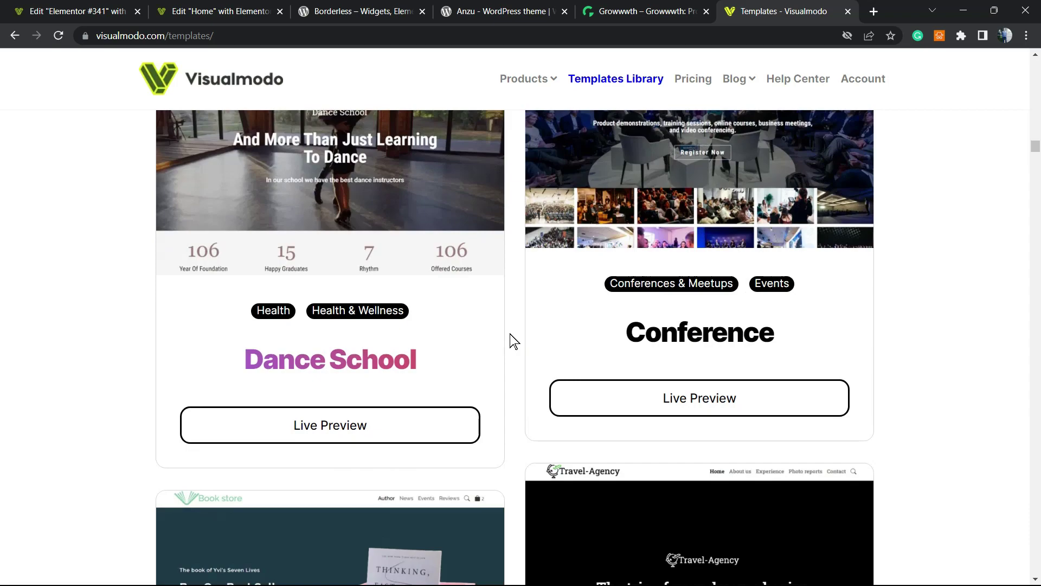
scroll(510, 342, "down", 5)
scroll(510, 342, "down", 5)
scroll(510, 342, "down", 5)
scroll(510, 342, "down", 5)
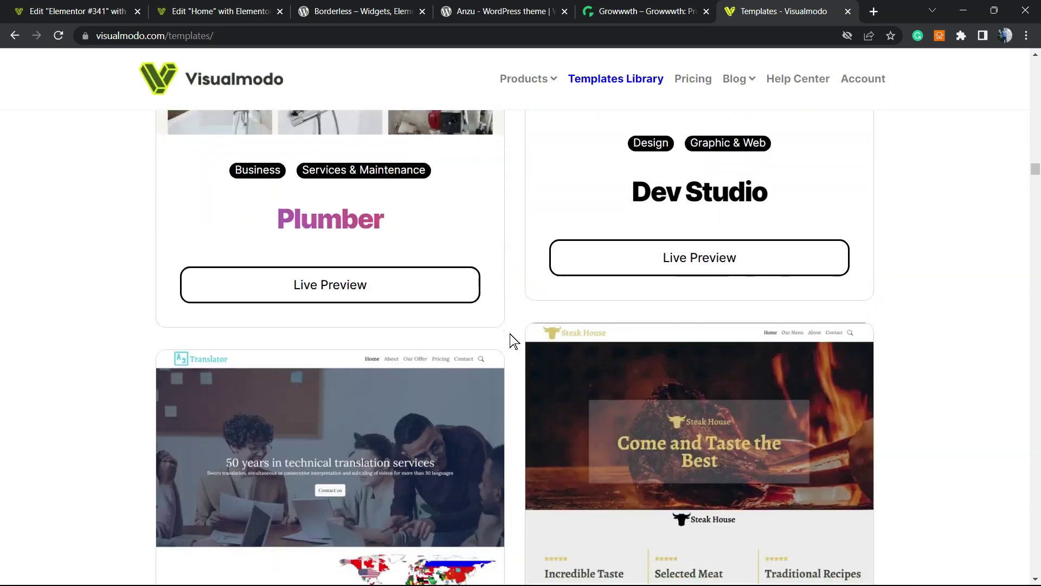
scroll(510, 342, "down", 5)
scroll(511, 341, "down", 5)
scroll(511, 341, "down", 5)
scroll(510, 342, "down", 5)
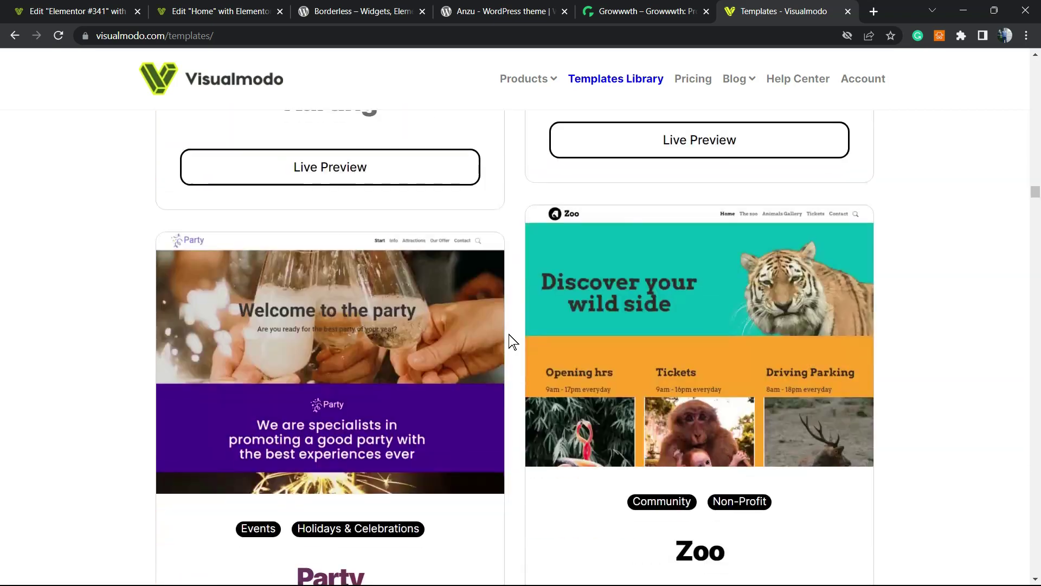
scroll(511, 343, "down", 5)
scroll(509, 342, "down", 5)
scroll(511, 342, "down", 5)
scroll(510, 341, "down", 5)
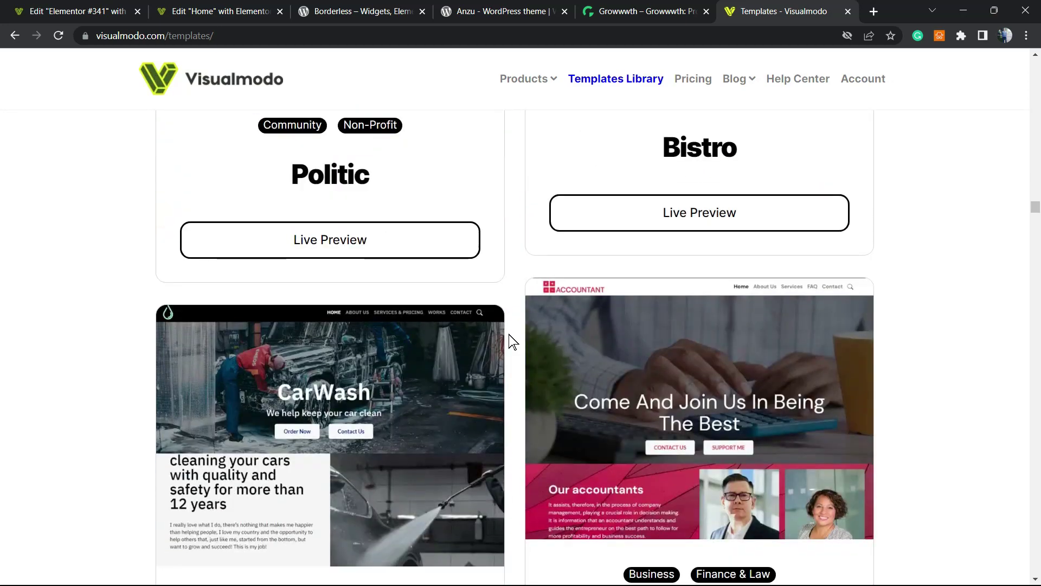
scroll(511, 342, "down", 5)
scroll(511, 341, "down", 5)
scroll(510, 342, "down", 5)
scroll(510, 342, "down", 5)
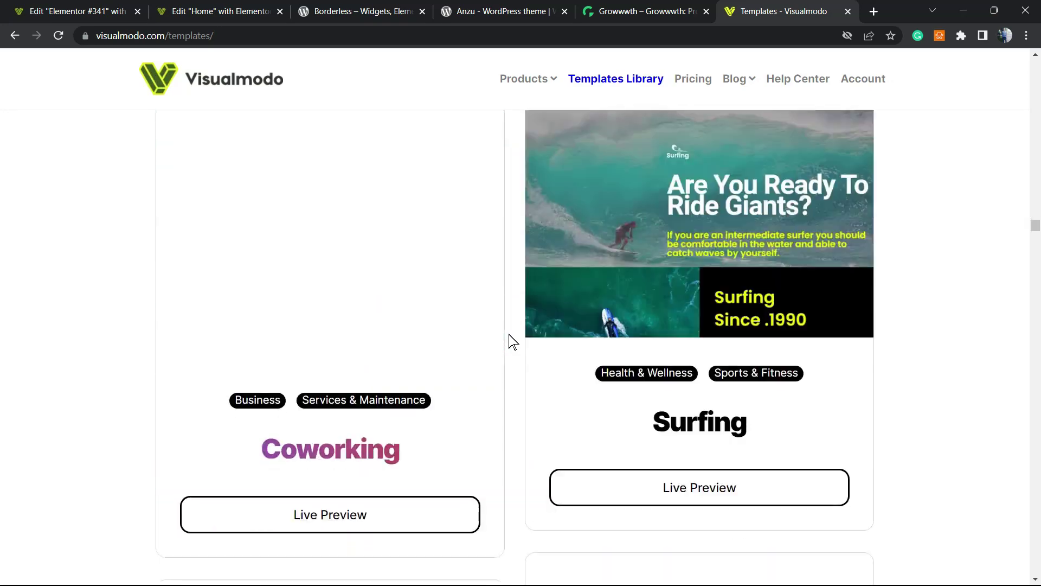